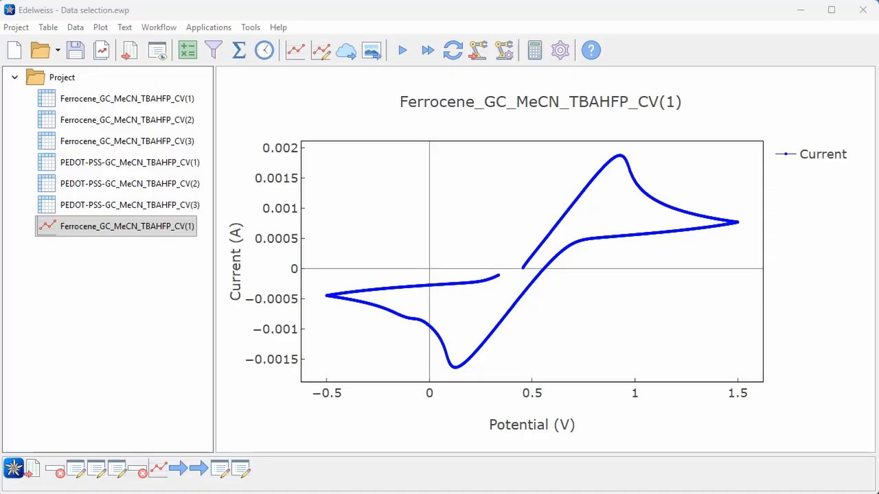
Inspect the Current trace's X-axis column choices and select-by options in the plot's settings, leaving the plot unchanged.
left_click(320, 52)
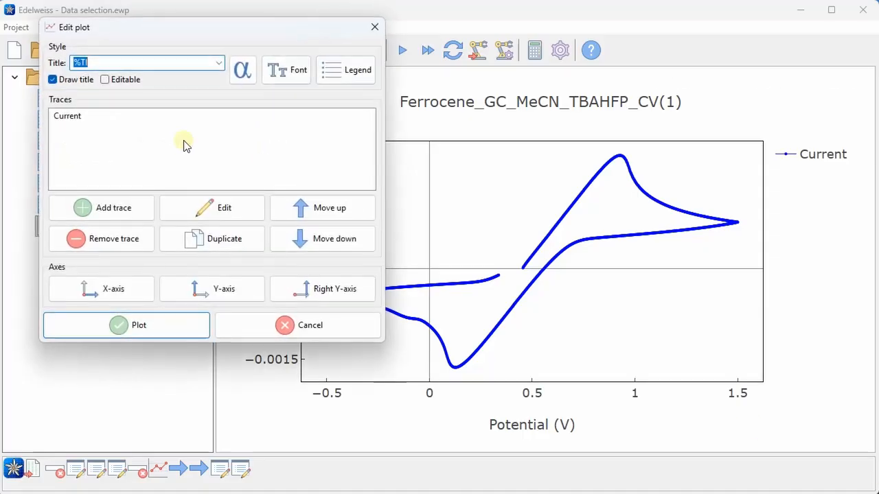
double_click(112, 124)
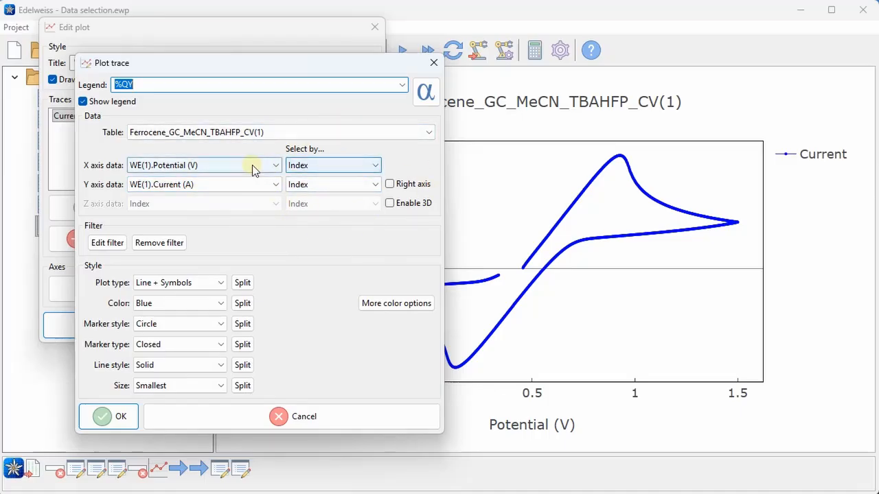
left_click(332, 164)
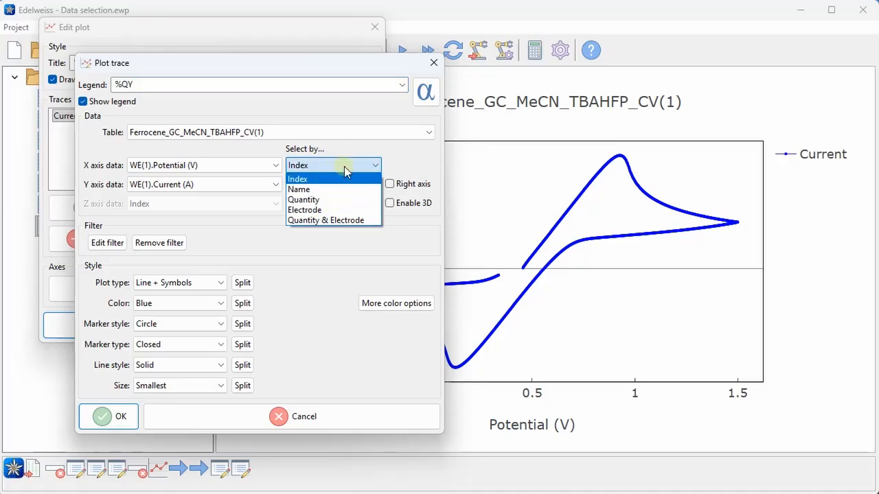
left_click(359, 167)
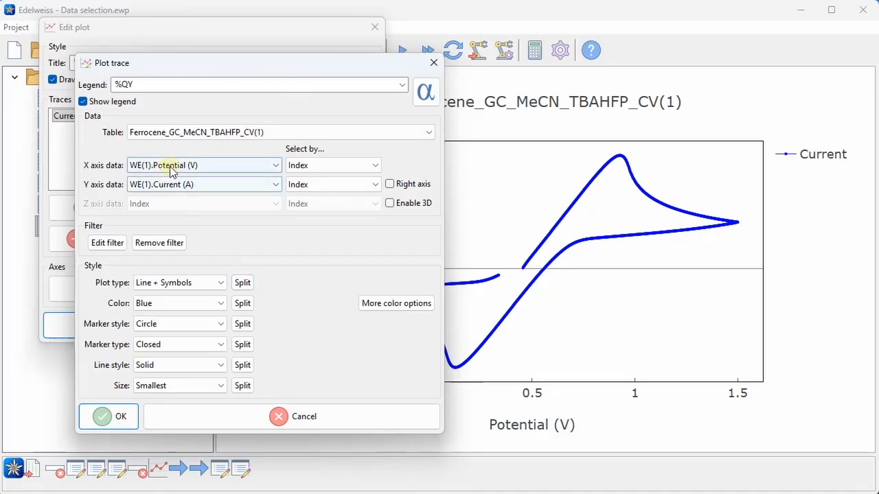
left_click(219, 167)
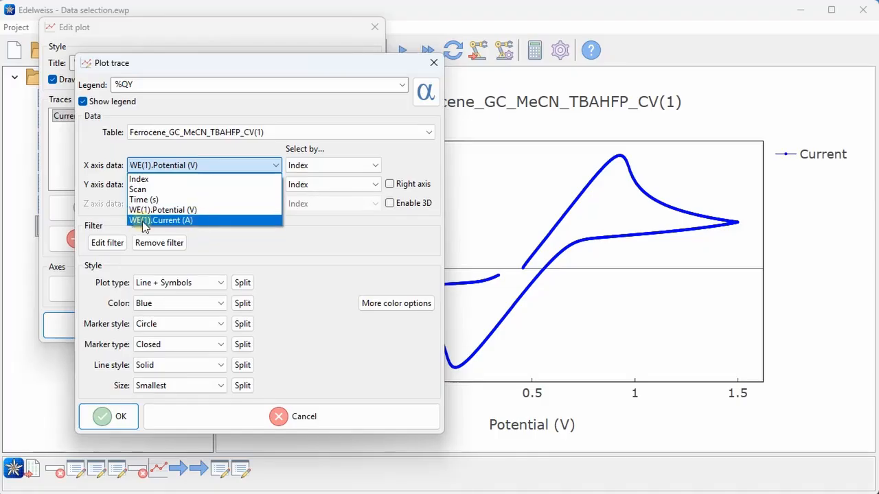
left_click(347, 232)
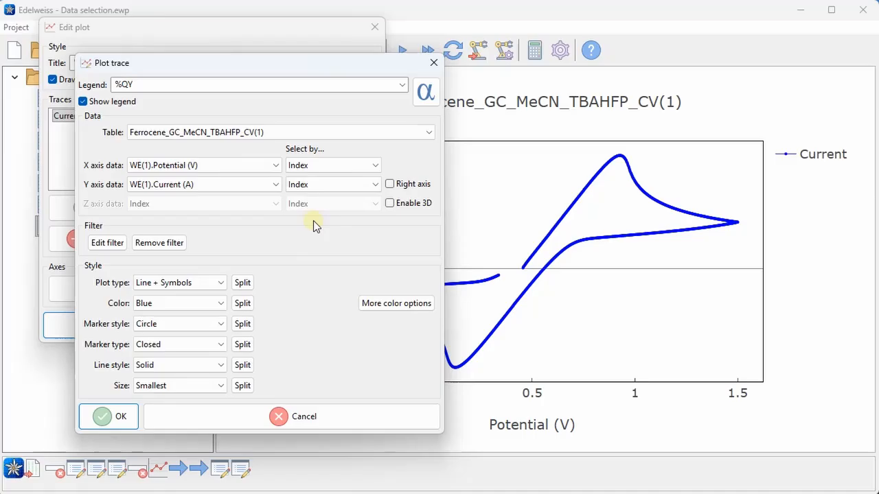
left_click(328, 167)
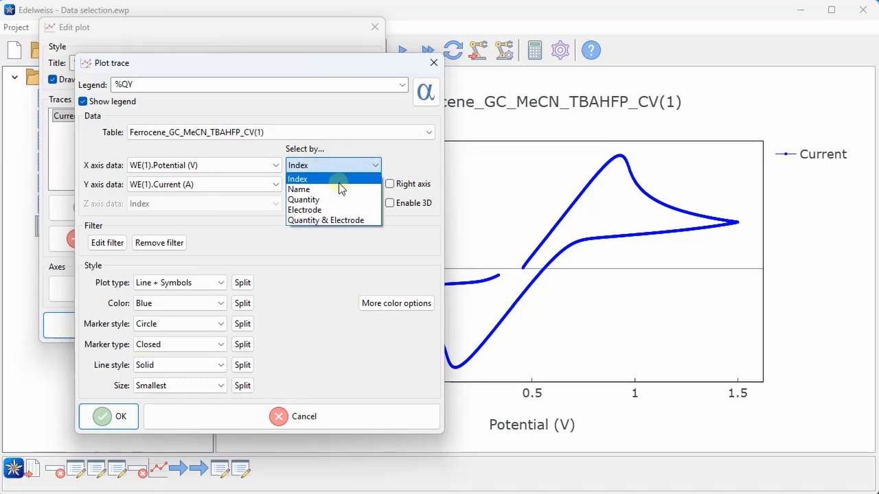
left_click(248, 167)
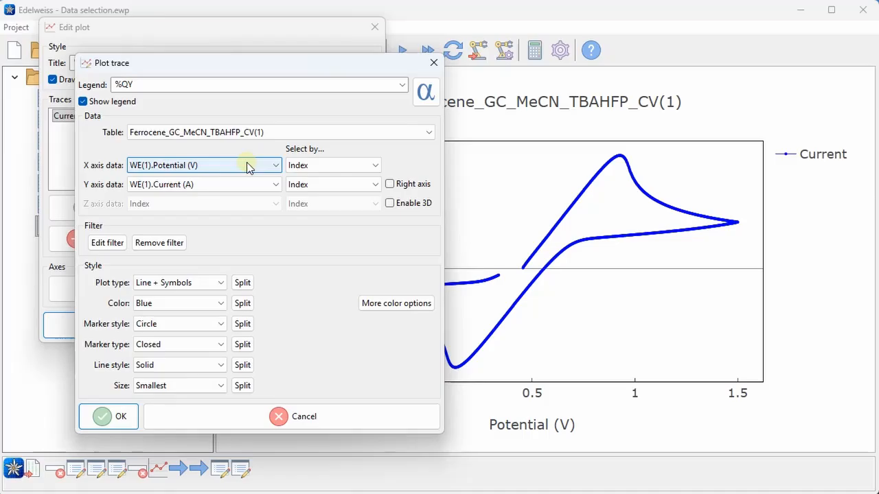
left_click(325, 414)
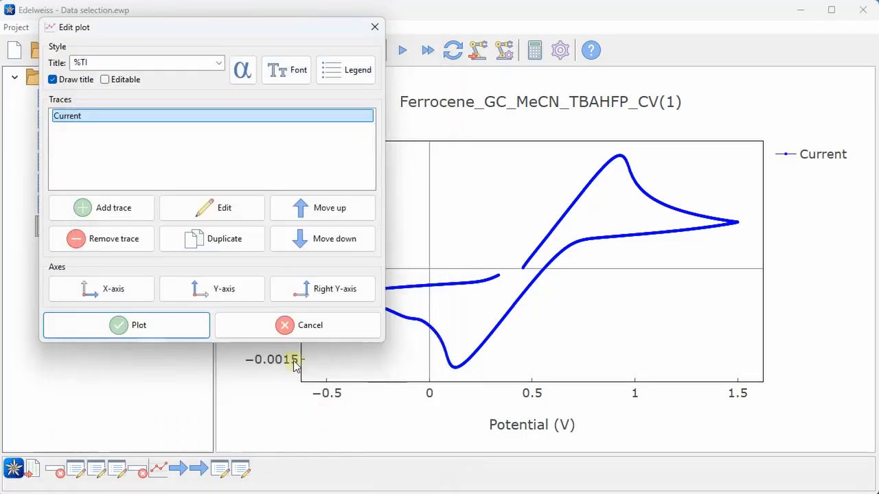
left_click_drag(128, 33, 267, 72)
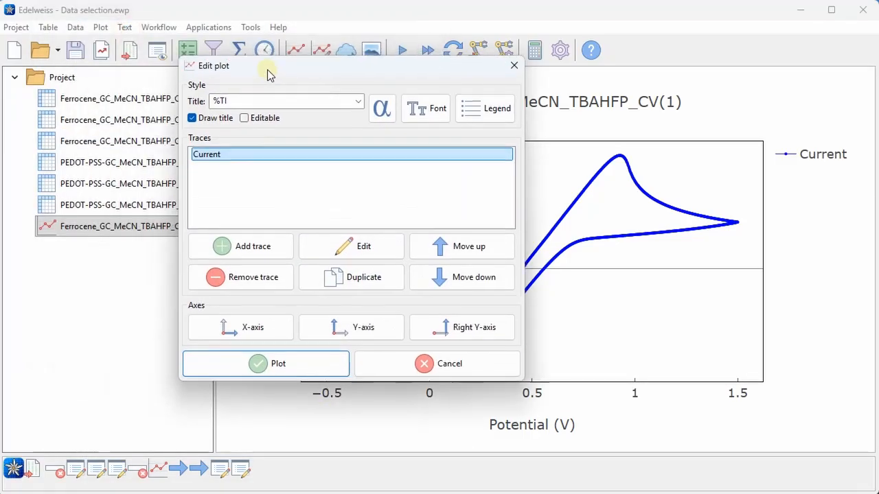
left_click(217, 156)
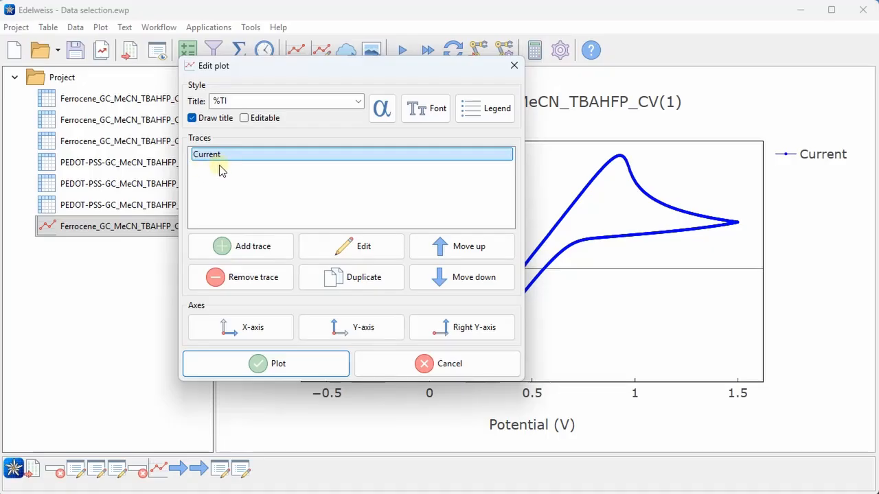
left_click(445, 363)
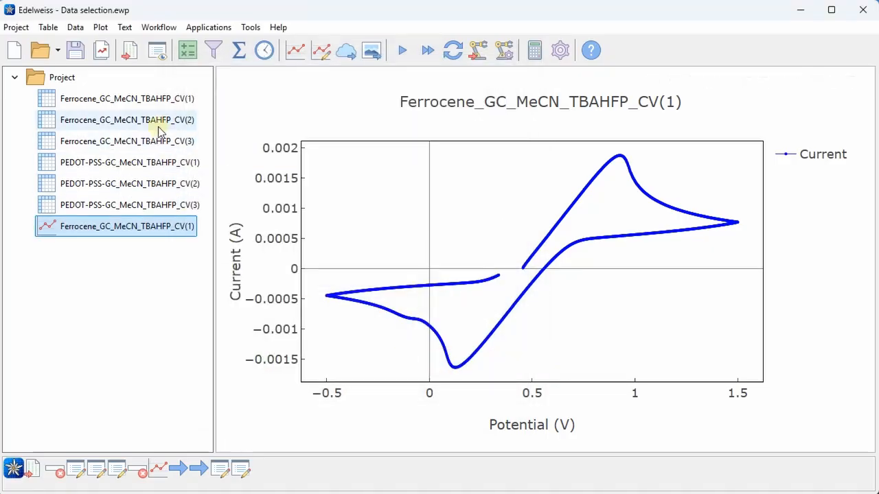
Try to add the Ferrocene_GC_MeCN_TBAHFP_CV(2) table to the Ferrocene_GC_MeCN_TBAHFP_CV(1) plot.
left_click(159, 128)
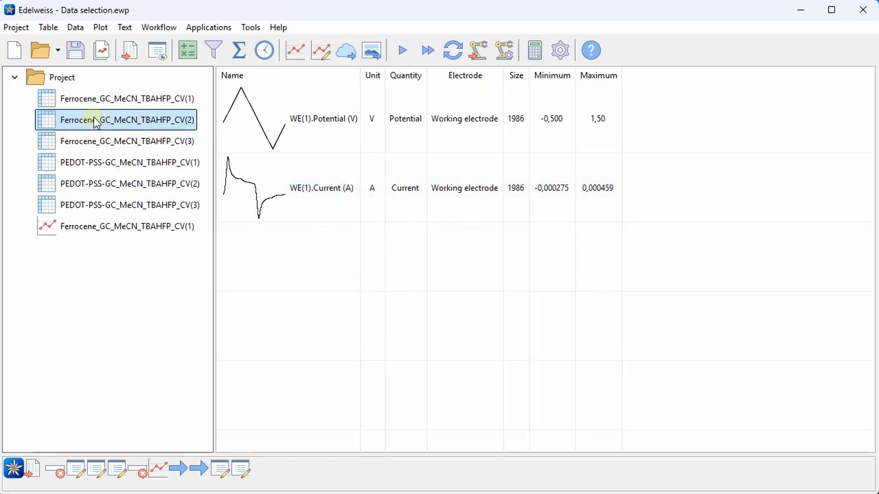
left_click_drag(95, 122, 159, 231)
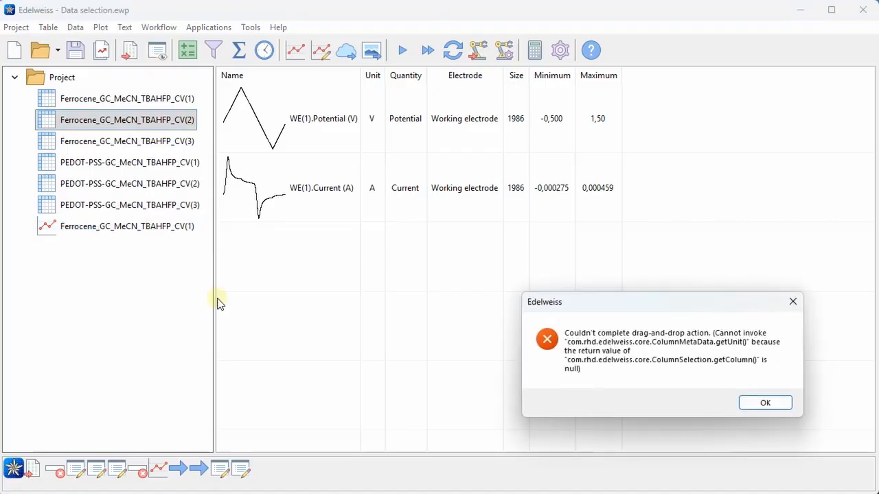
left_click(767, 404)
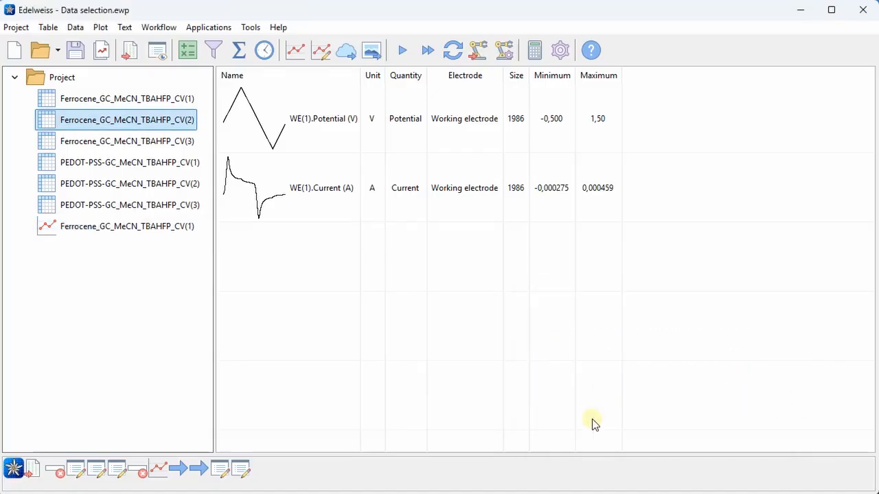
Set the Current trace's X and Y data to be selected by Name and redraw the plot.
right_click(153, 230)
left_click(187, 239)
double_click(241, 249)
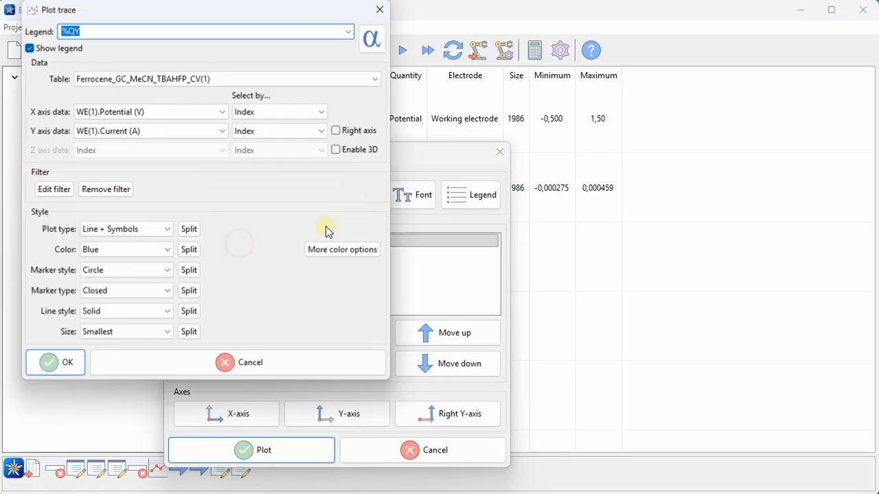
left_click(261, 112)
left_click(268, 132)
left_click(271, 130)
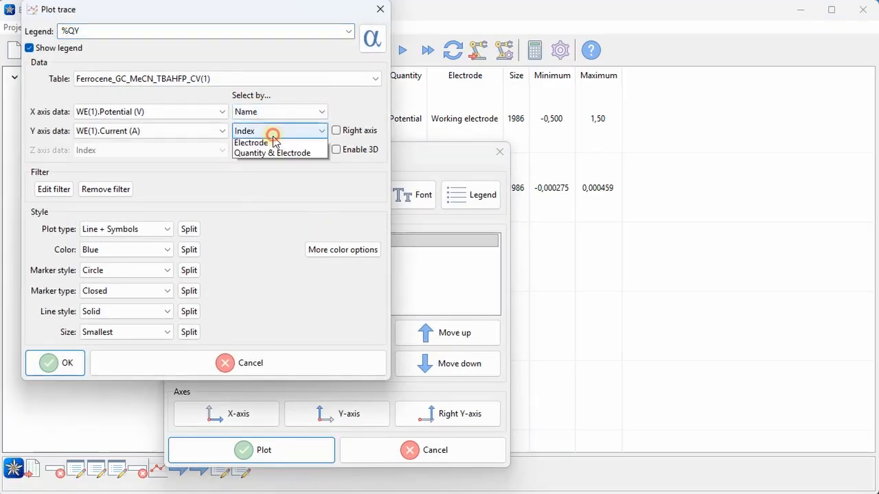
left_click(275, 152)
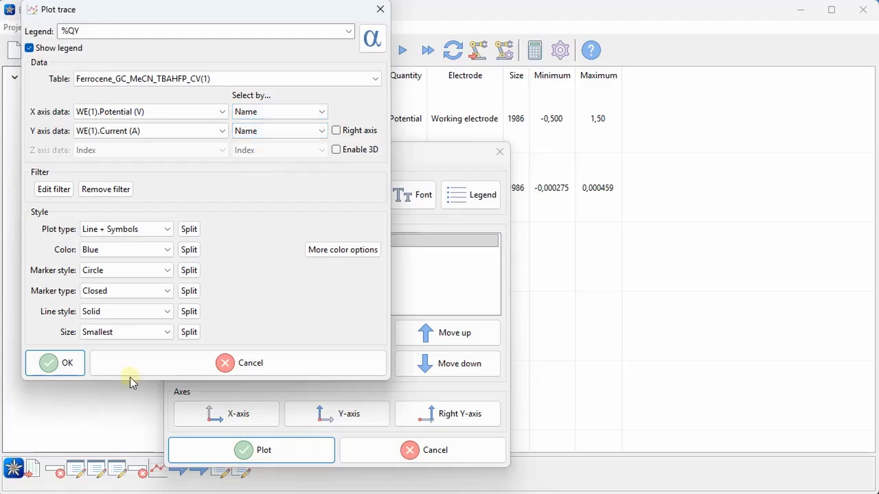
left_click(67, 363)
left_click(287, 452)
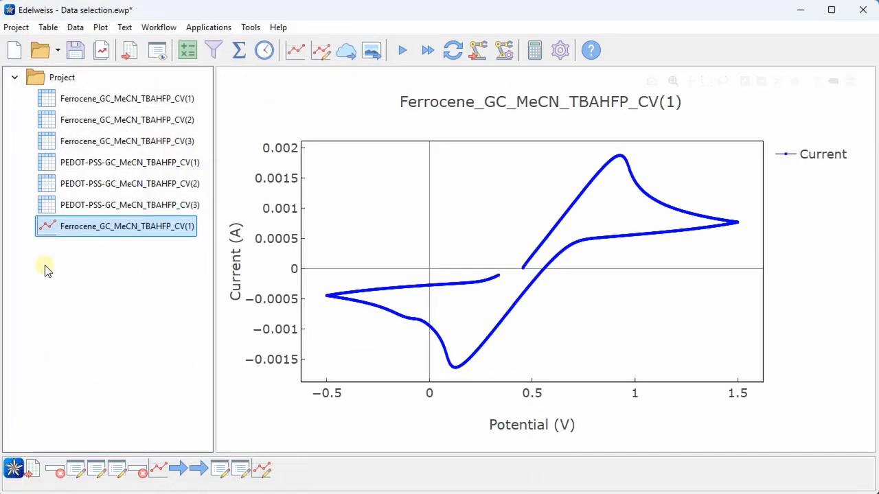
Add the Ferrocene_GC_MeCN_TBAHFP_CV(2) table to the plot as a second trace, and view that table's columns.
left_click_drag(103, 120, 161, 231)
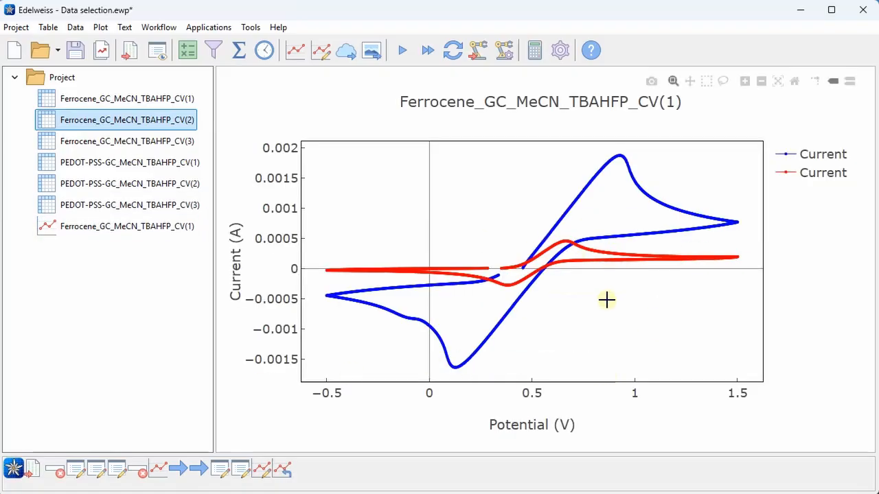
left_click(180, 123)
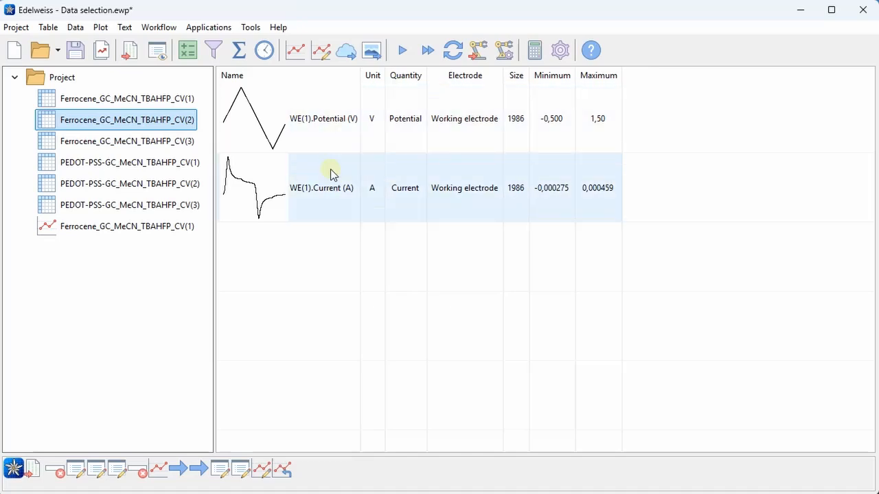
View the Ferrocene_GC_MeCN_TBAHFP_CV(3) table's columns and try to add the table to the plot.
left_click(159, 144)
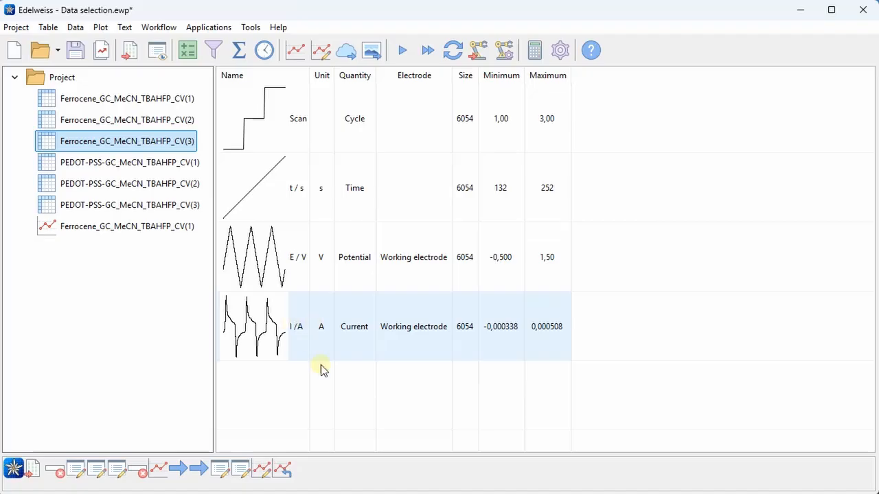
left_click_drag(90, 142, 145, 228)
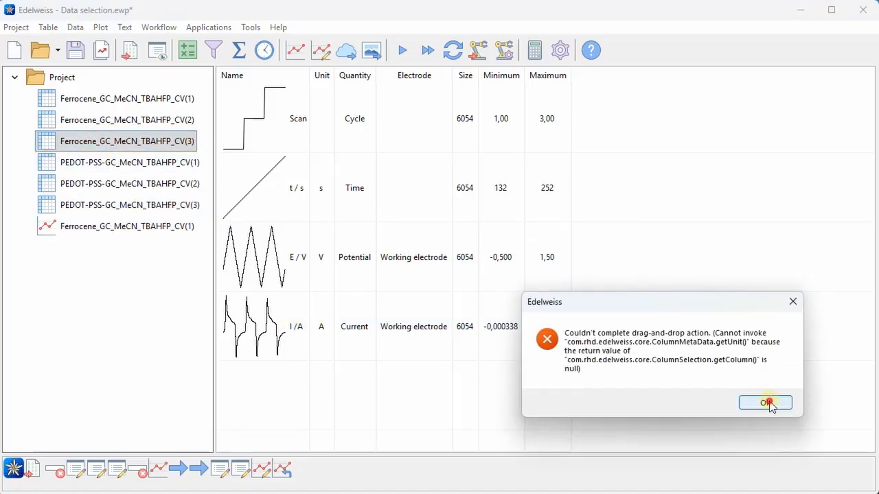
left_click(765, 401)
Set the second trace's X and Y data to be selected by Quantity and redraw the plot.
right_click(135, 227)
left_click(173, 239)
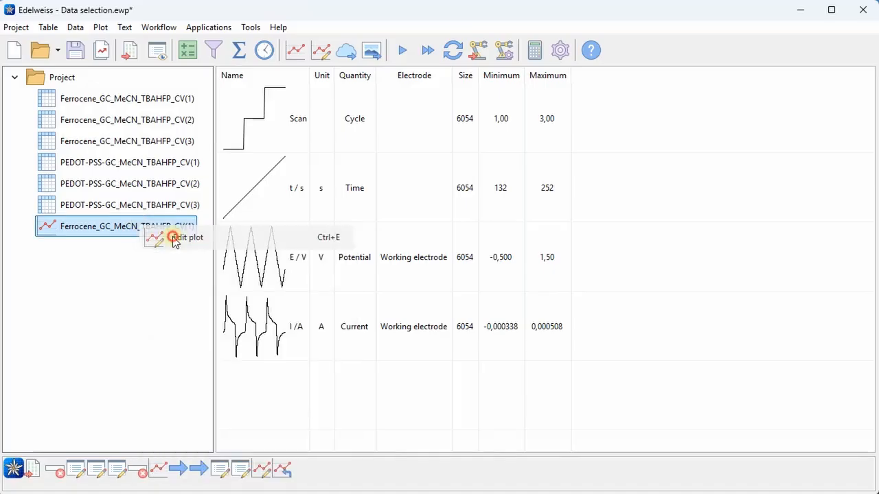
double_click(180, 150)
left_click(343, 182)
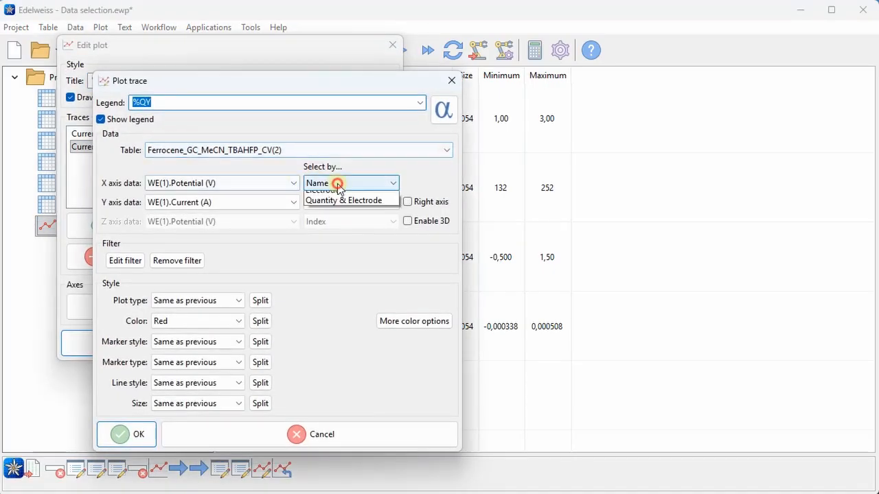
left_click(346, 214)
left_click(346, 205)
left_click(343, 235)
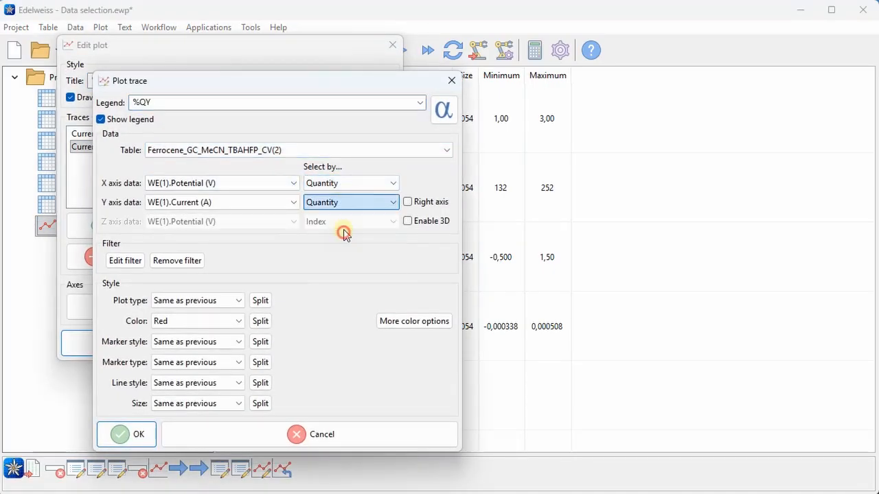
left_click(126, 435)
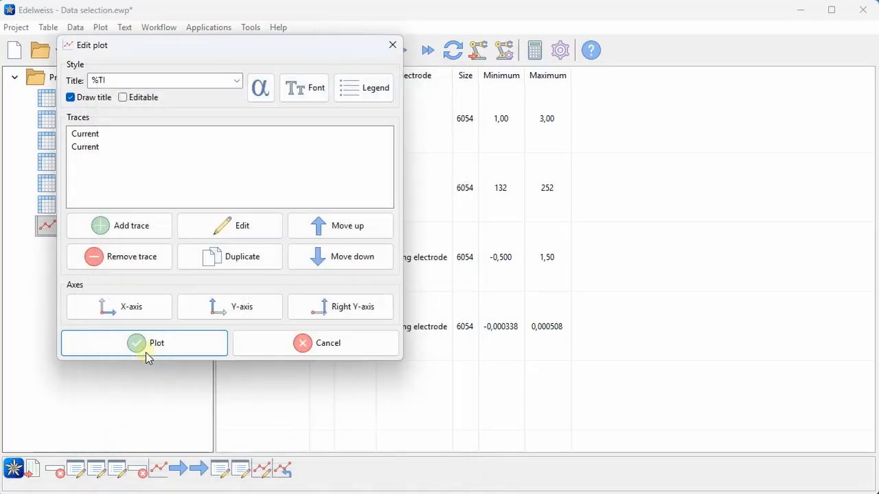
left_click(145, 347)
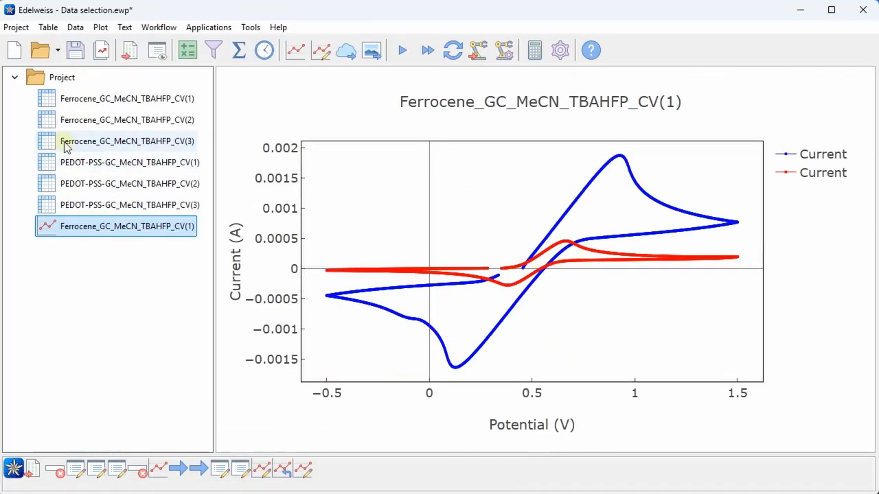
Add the Ferrocene_GC_MeCN_TBAHFP_CV(3) table to the plot as a third trace, and view that table's columns.
mouse_move(81, 143)
left_mouse_down()
mouse_move(108, 161)
mouse_move(125, 226)
left_mouse_up()
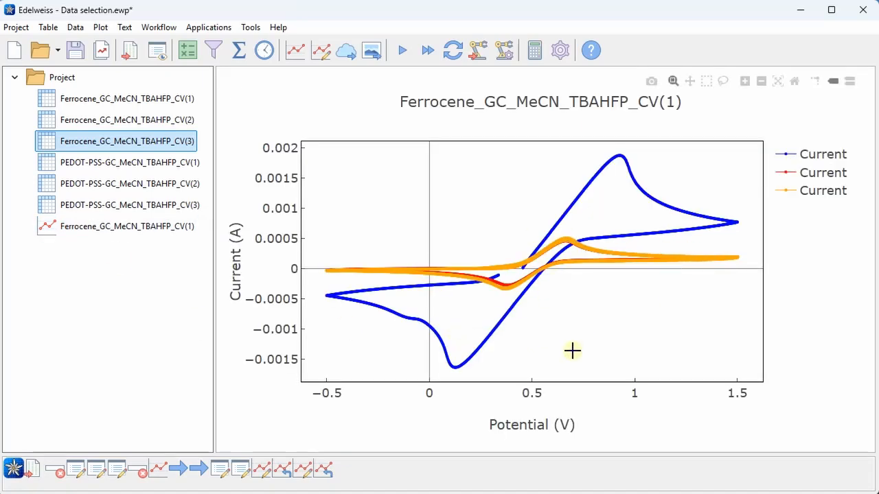
left_click(154, 141)
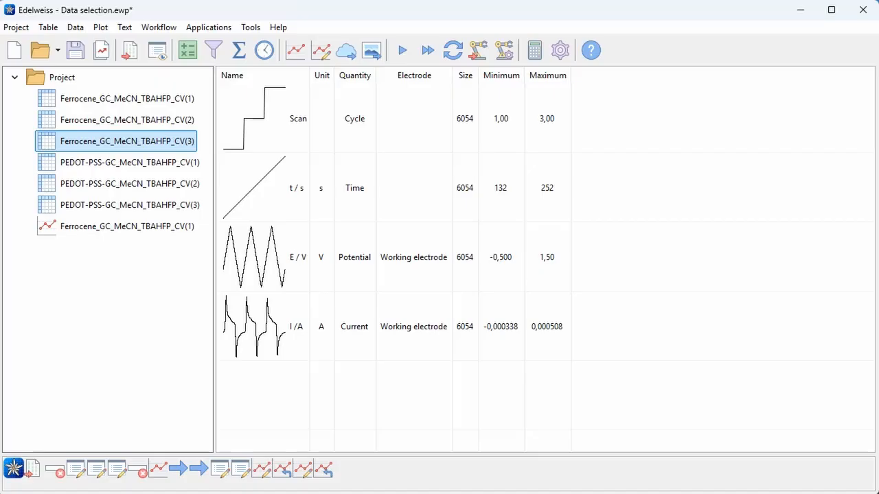
Create one combined plot of all six Ferrocene and PEDOT-PSS tables with the Plot CV application.
left_click(177, 98)
left_click(187, 206, "shift")
left_click(208, 27)
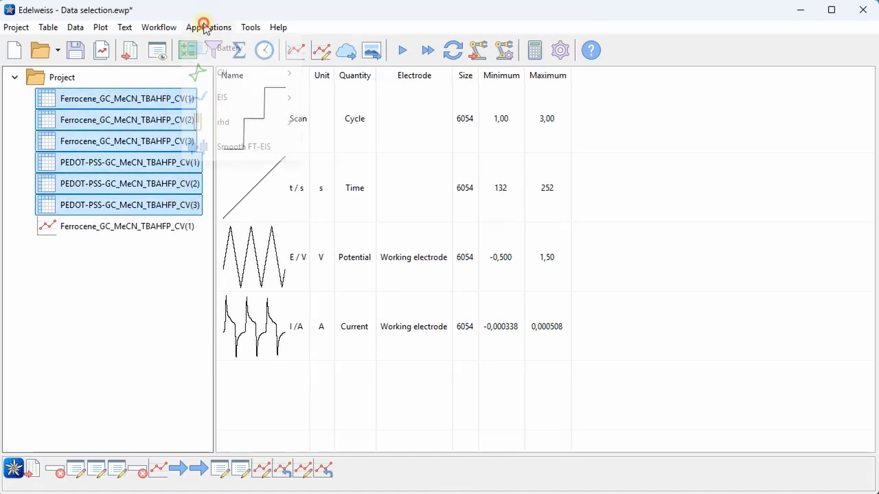
mouse_move(230, 73)
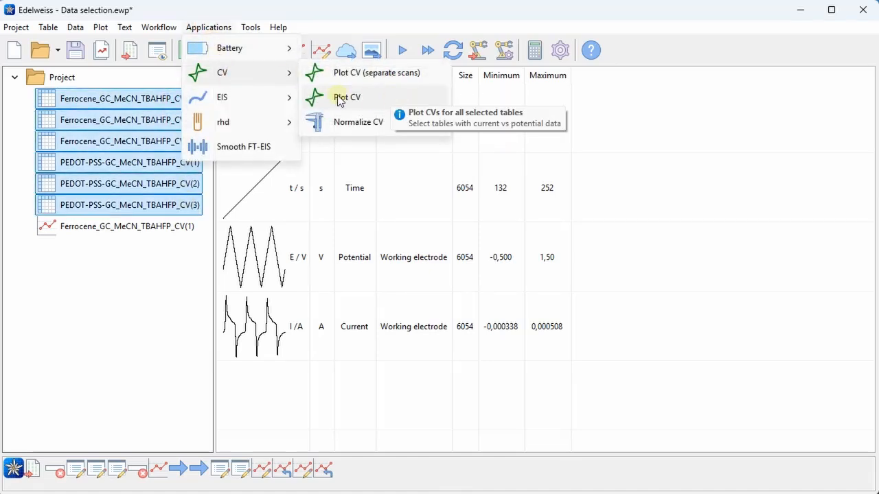
left_click(383, 101)
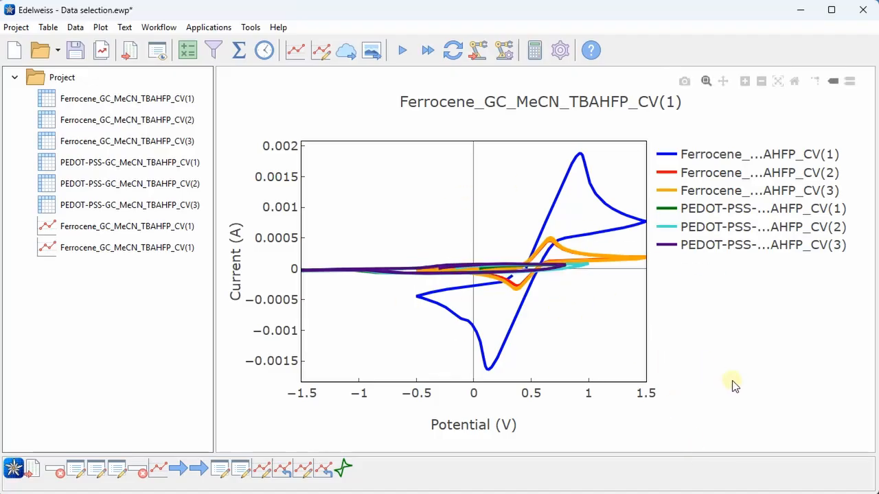
Open the PEDOT-PSS CV(1) trace's settings in the new plot to examine how its data are selected.
left_click(320, 50)
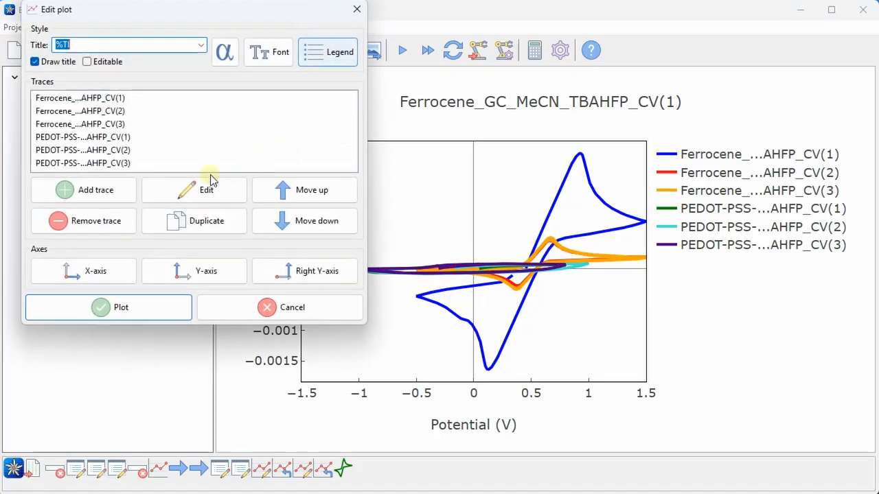
double_click(151, 137)
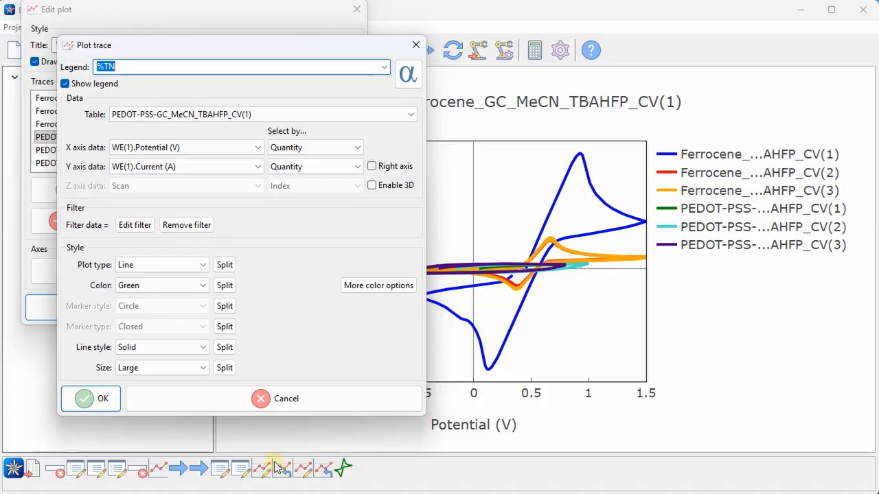
Close the trace settings and the plot editor without changing the combined plot.
left_click(261, 398)
left_click(270, 310)
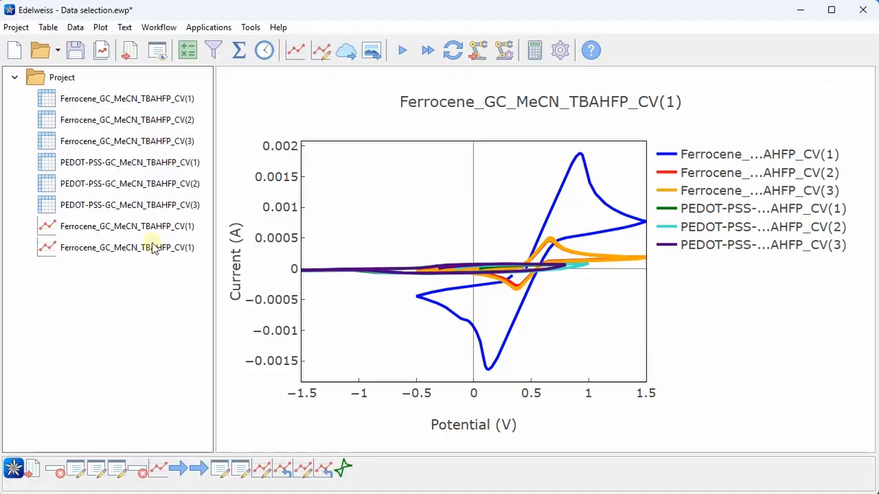
Filter the Ferrocene CV(3) and all three PEDOT-PSS tables to Scan = 1, selecting the Scan data by Quantity and repeating the filter for all selected tables.
left_click(164, 147)
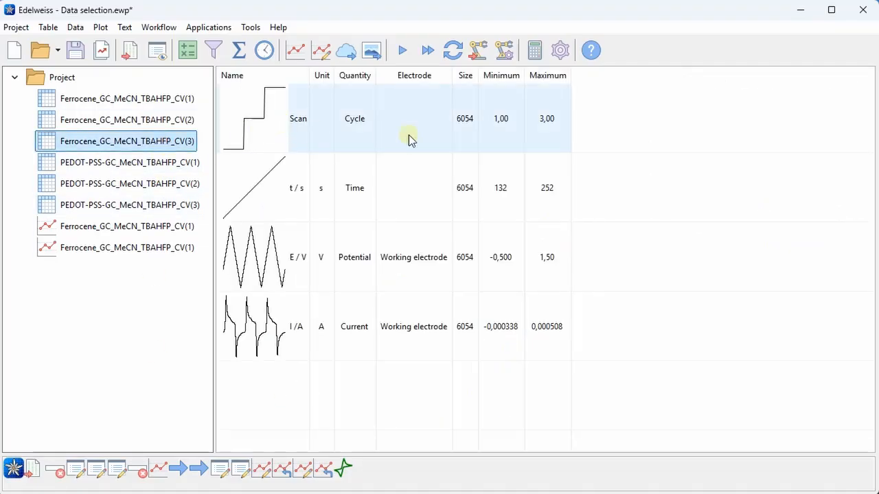
left_click(158, 203, "shift")
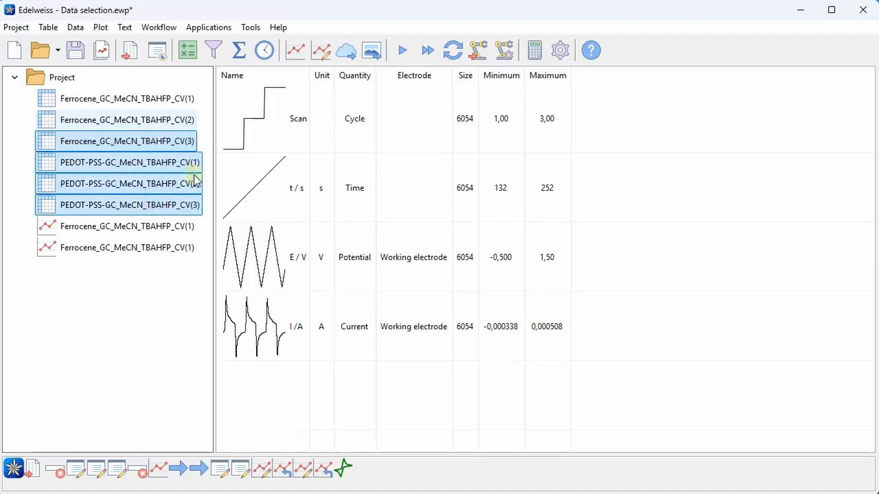
right_click(304, 119)
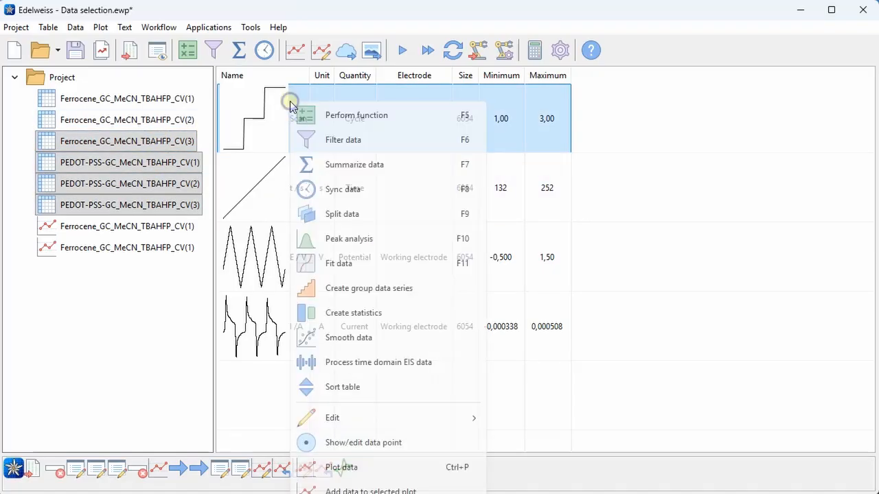
left_click(352, 142)
left_click_drag(140, 24, 394, 188)
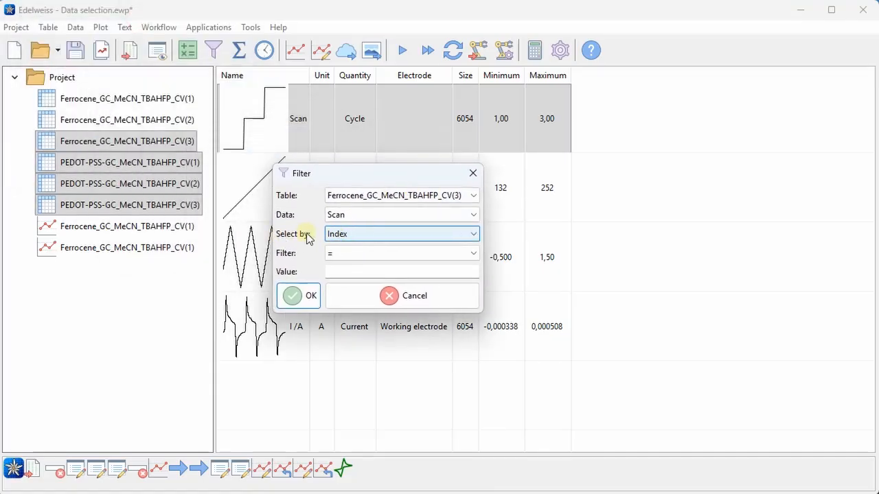
left_click(363, 237)
left_click(364, 268)
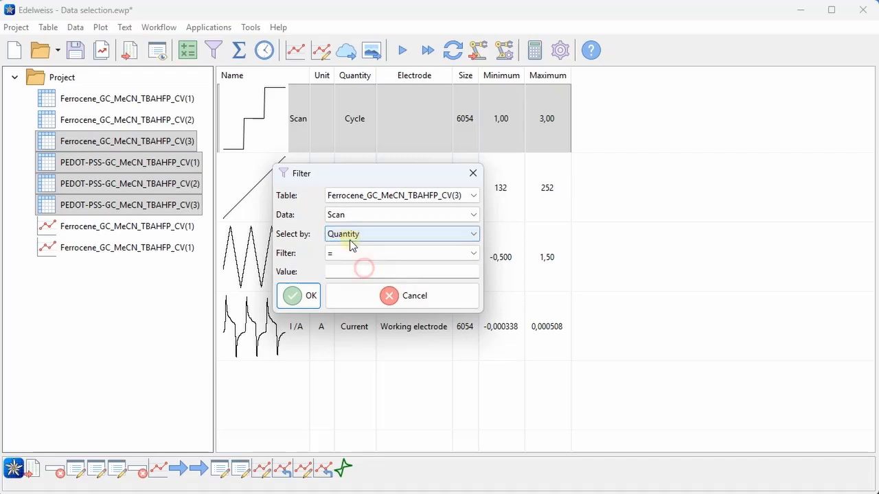
left_click(341, 273)
type("1")
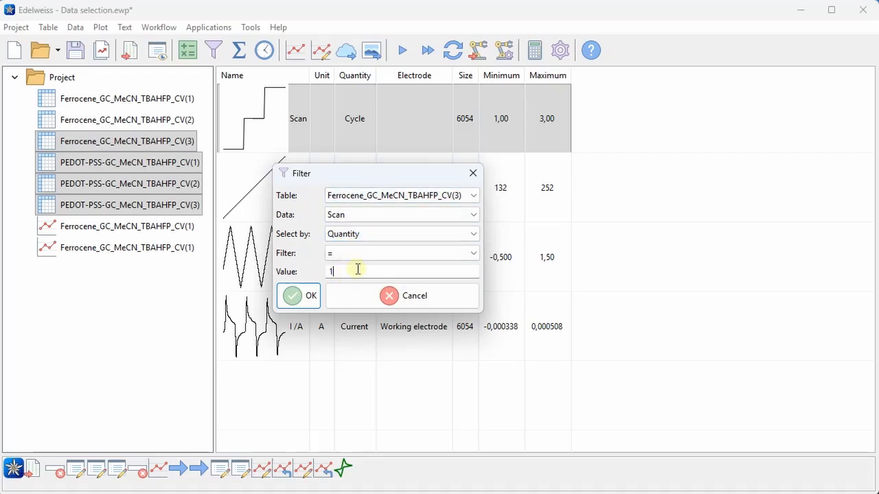
left_click(307, 296)
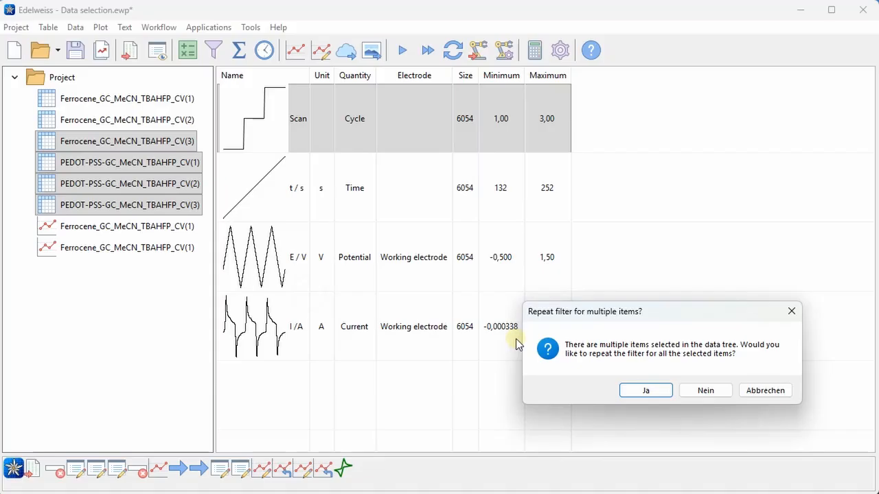
left_click(655, 391)
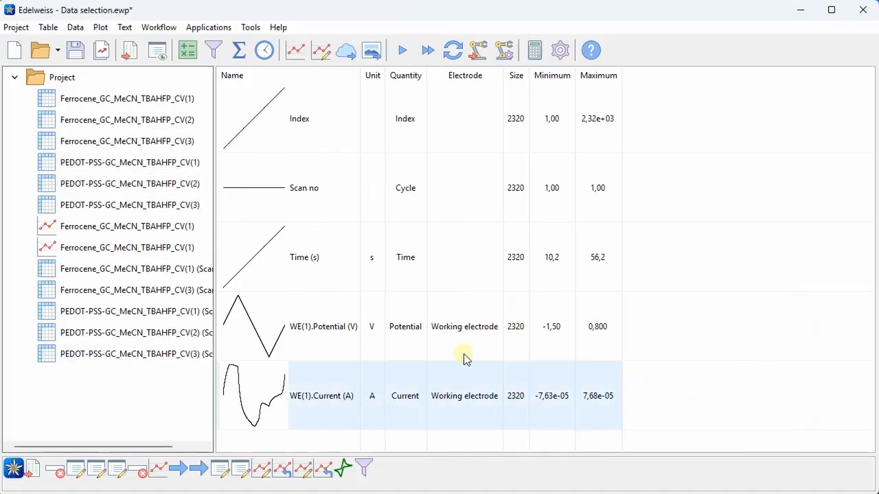
Go through the filtered Scan = 1 tables to compare their column names, positions and cycle quantity.
left_click(187, 294)
left_click(188, 312)
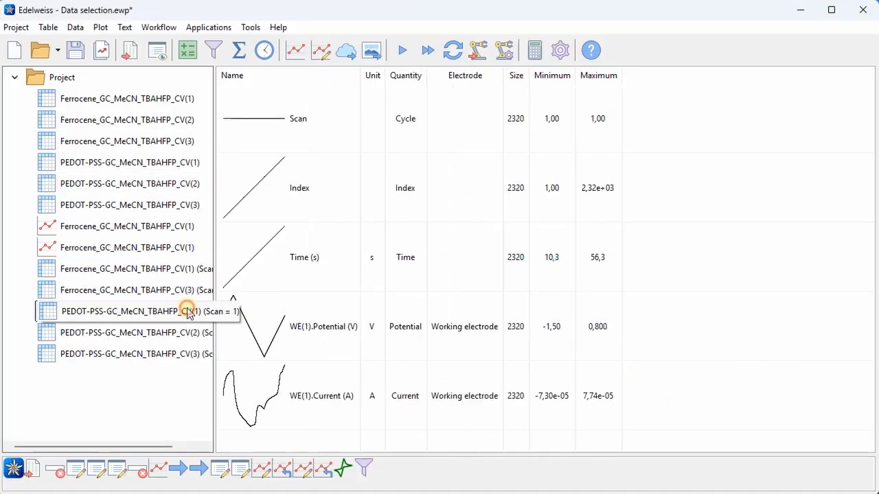
left_click(191, 332)
left_click(190, 352)
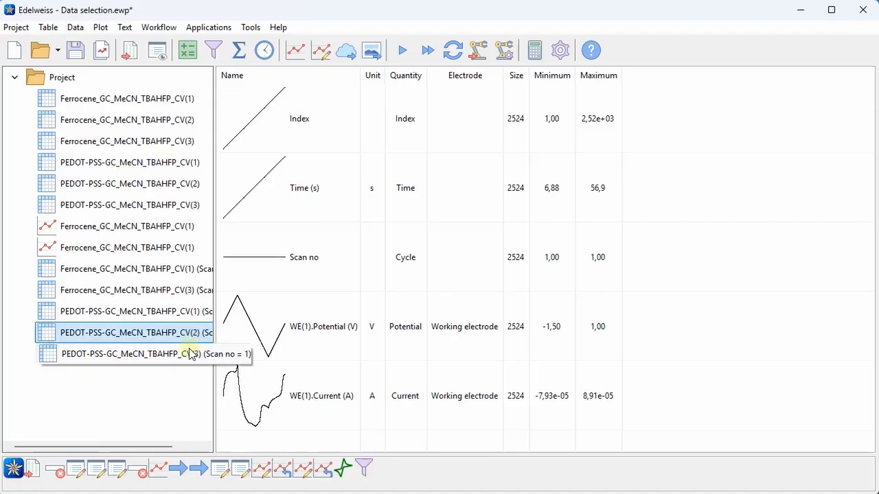
left_click(188, 333)
left_click(187, 313)
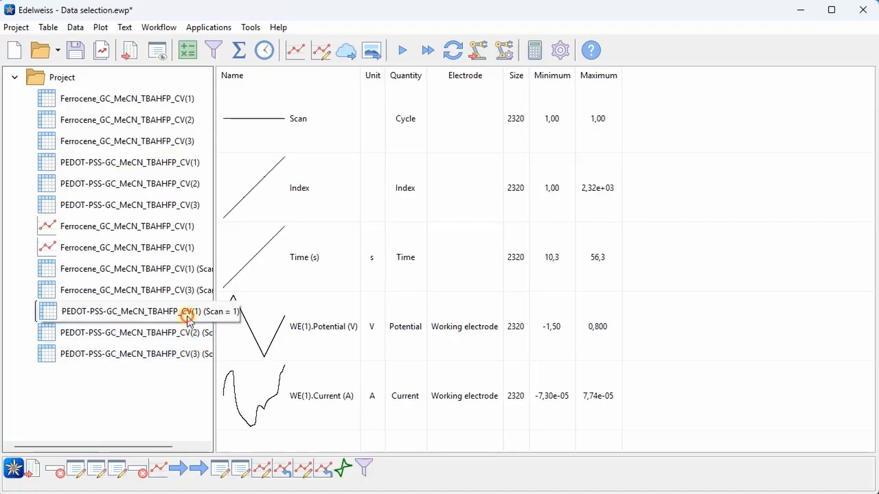
left_click(187, 291)
left_click(186, 269)
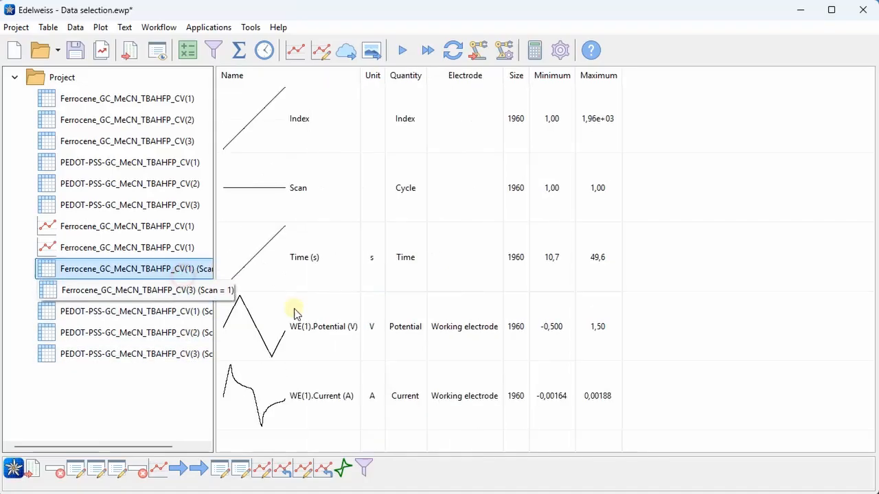
left_click(409, 197)
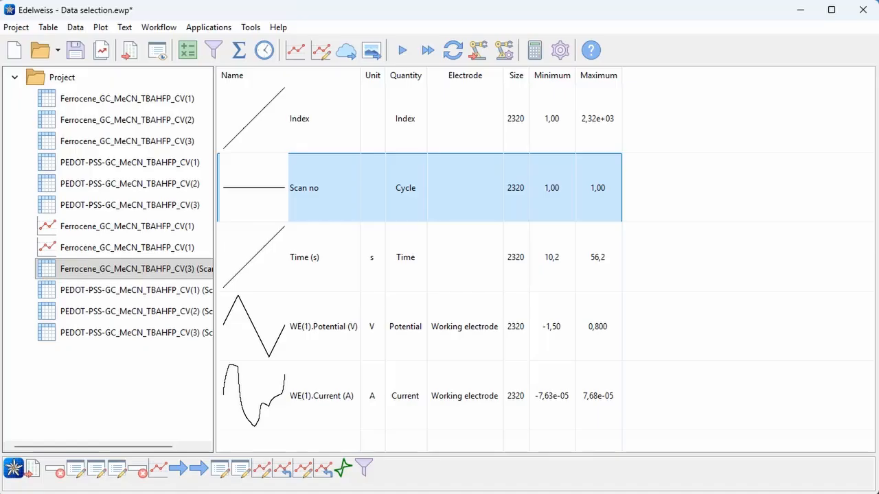
Create a plot titled Index of WE(1).Current against WE(1).Potential from the filtered PEDOT-PSS CV(2) table, keeping both axes selected by Index.
left_click(172, 311)
left_click_drag(357, 351, 369, 373)
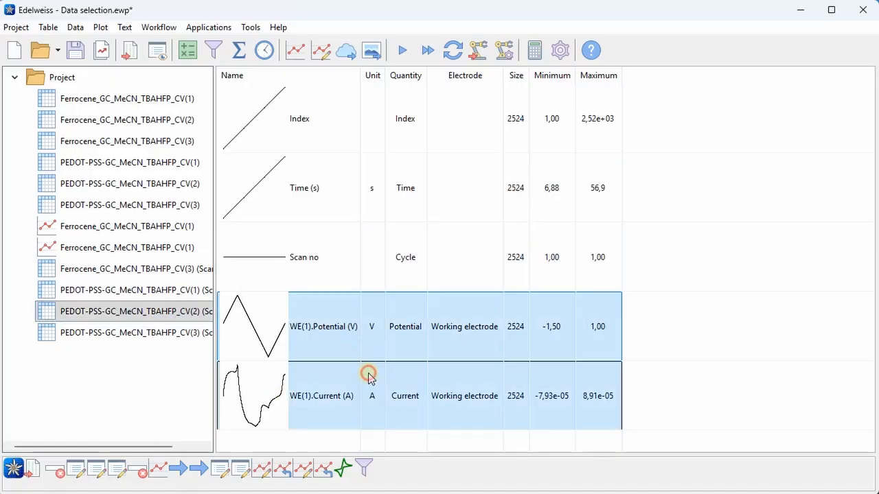
left_click(294, 54)
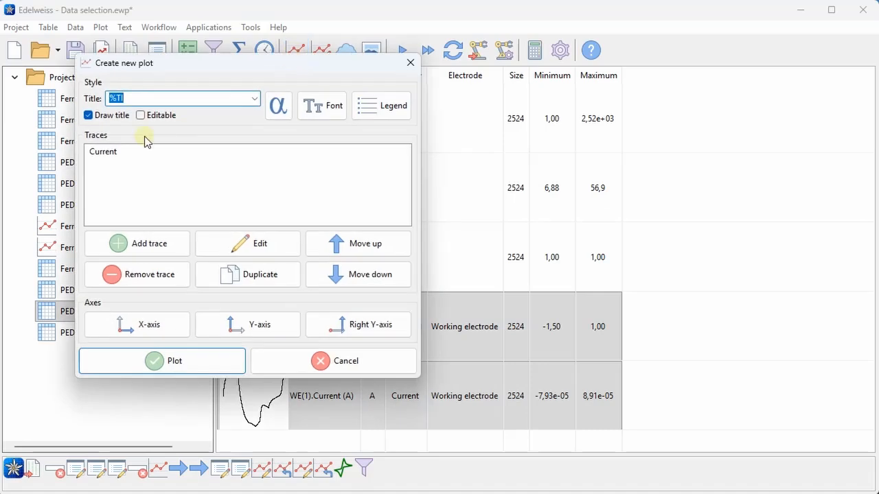
double_click(147, 151)
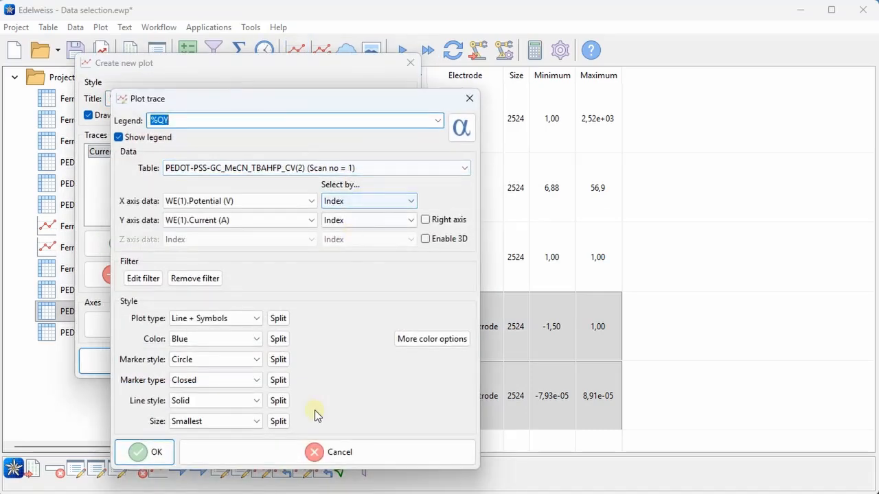
left_click(338, 453)
double_click(147, 96)
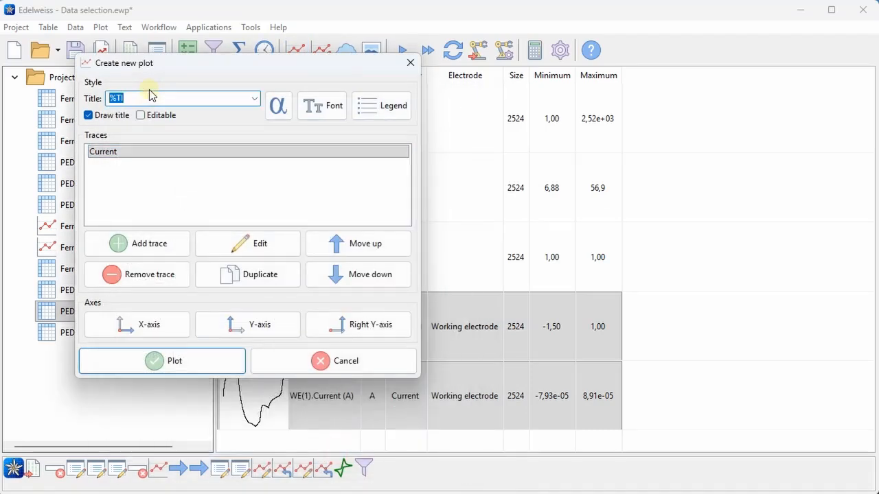
key("BackSpace")
left_click(206, 361)
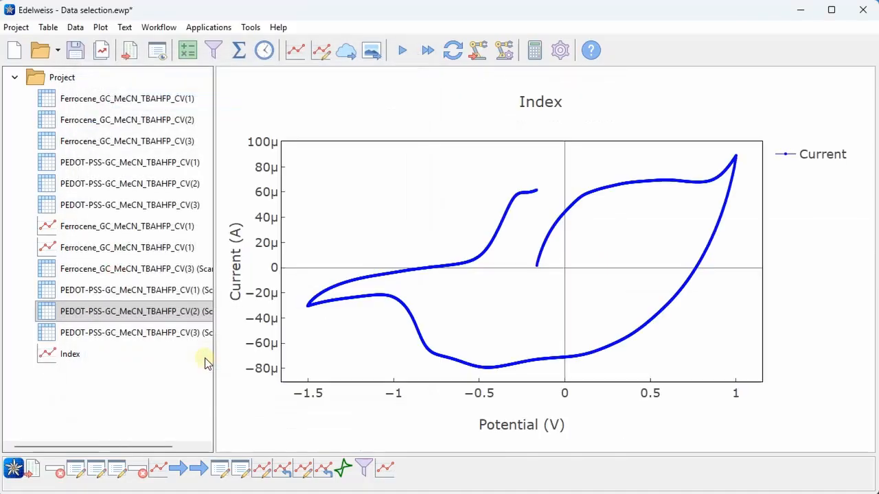
Create a plot titled Name of WE(1).Current against WE(1).Potential from the filtered PEDOT-PSS CV(3) table, with X and Y data selected by Name.
left_click(181, 332)
left_click(417, 330)
left_click(444, 389, "ctrl")
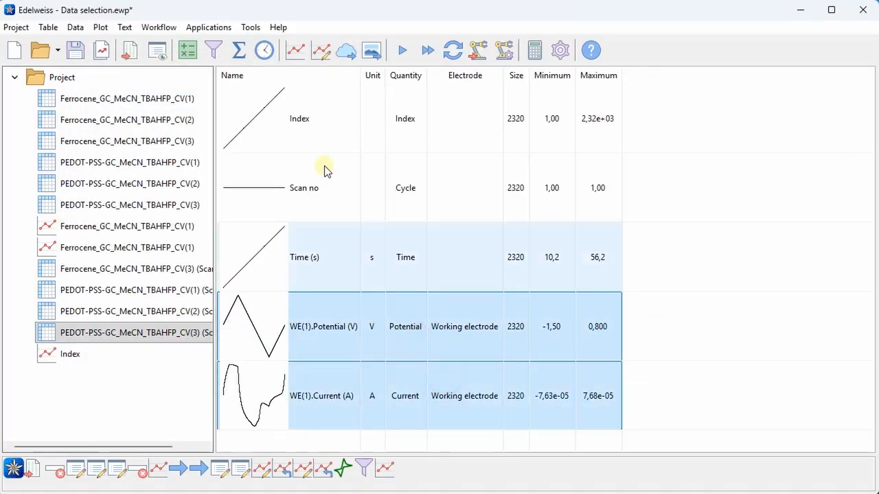
left_click(296, 50)
double_click(186, 168)
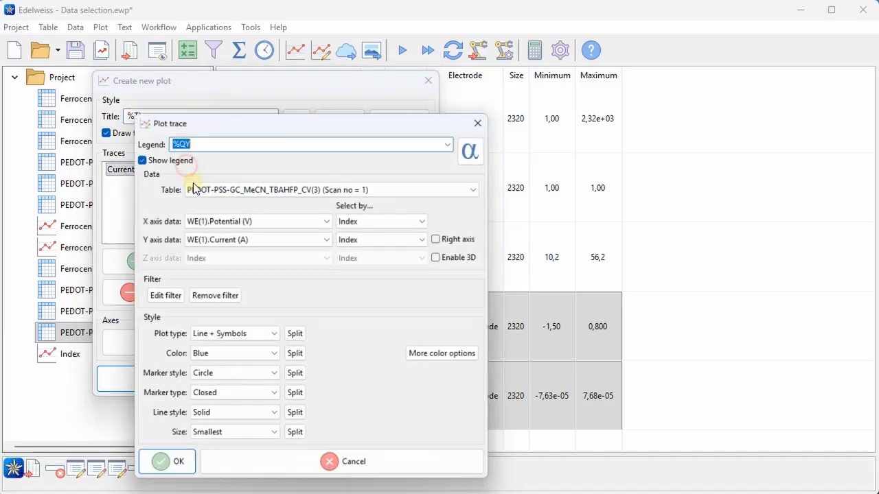
left_click(381, 218)
left_click(384, 239)
left_click(385, 238)
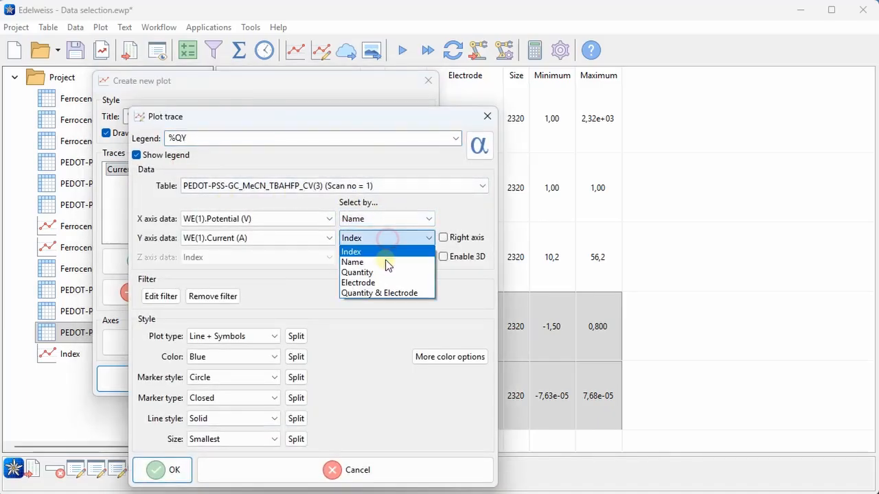
left_click(387, 262)
left_click(171, 470)
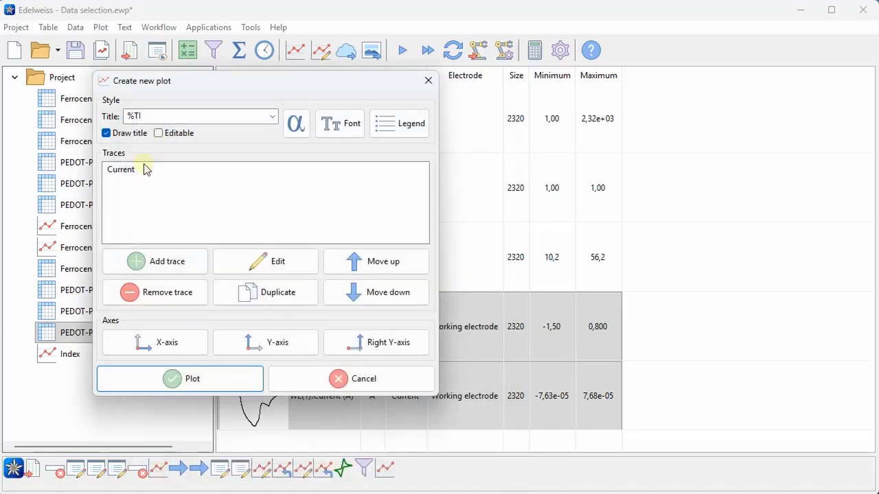
double_click(164, 116)
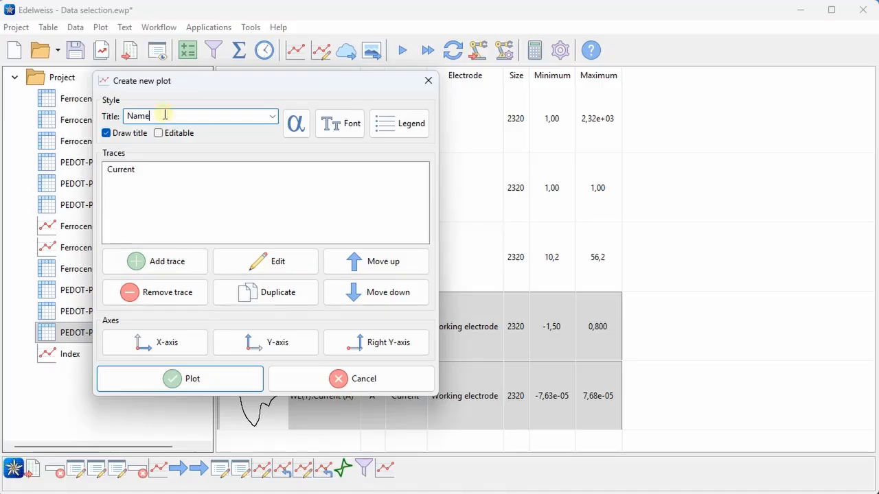
left_click(206, 377)
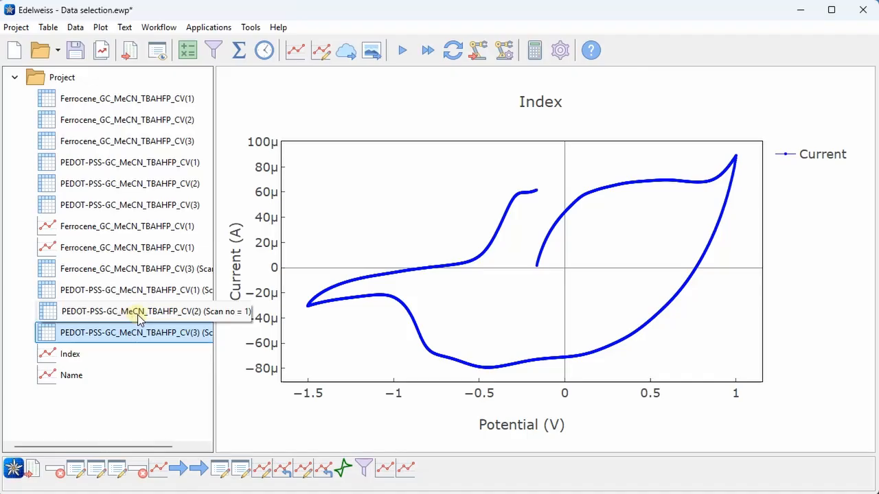
Set up a Divide by value function with constant 1.12 cm2 on WE(1).Current for the filtered PEDOT-PSS CV(2) and CV(3) tables.
left_click(138, 315)
left_click(166, 333, "ctrl")
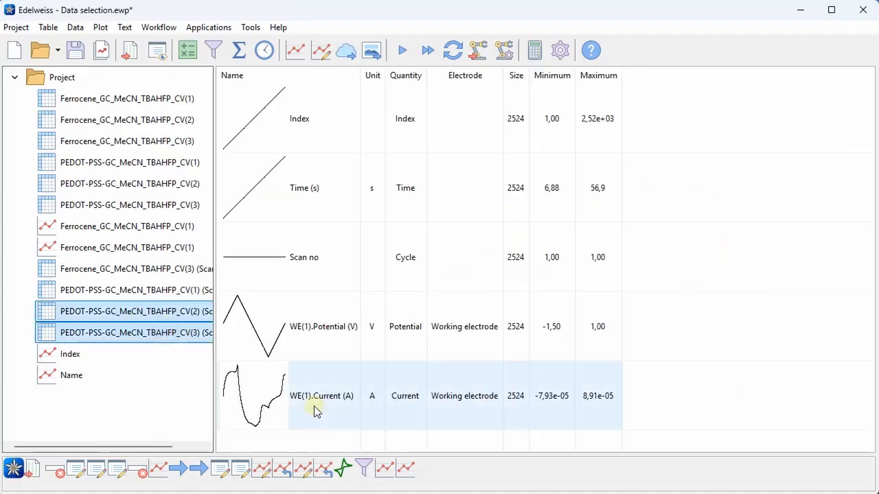
left_click(331, 398)
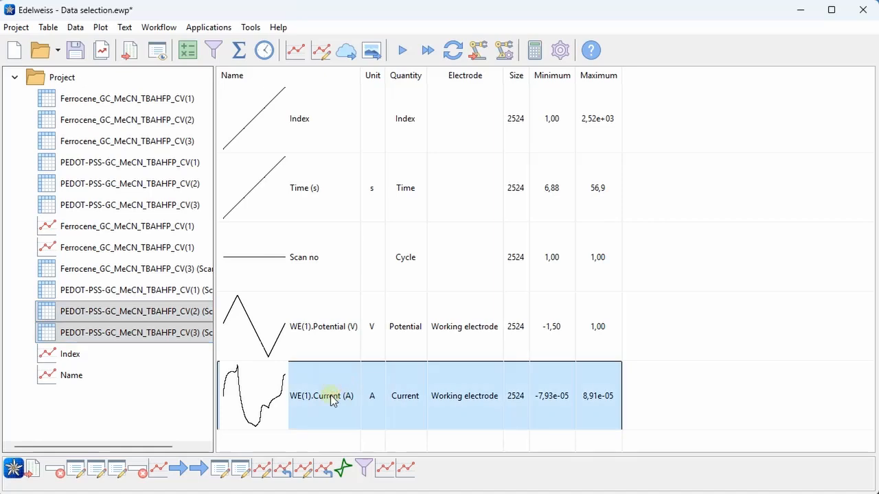
left_click(191, 50)
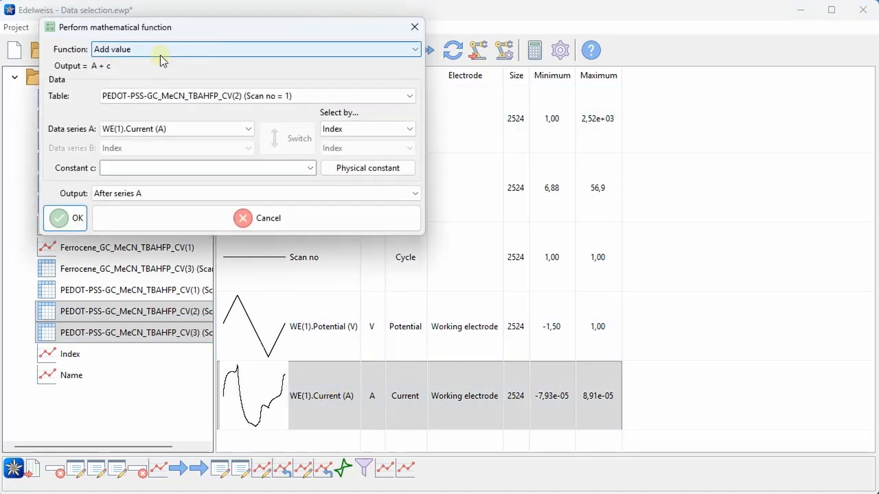
left_click(113, 50)
left_click(129, 104)
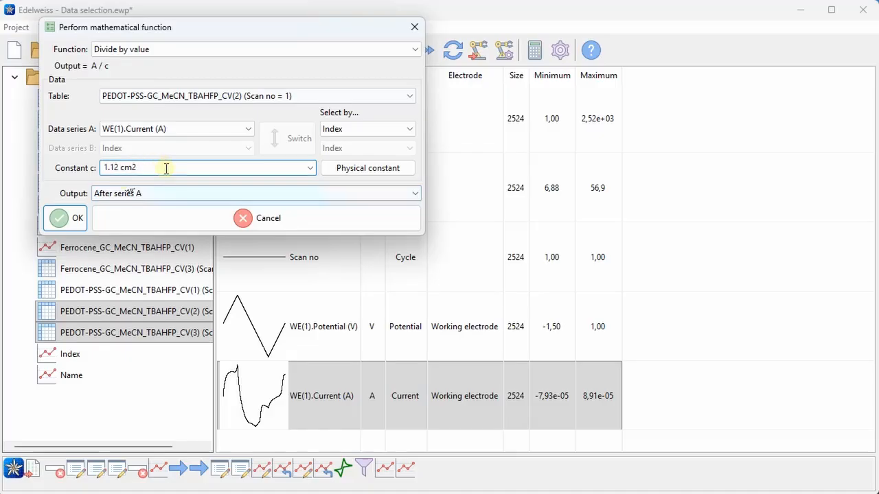
Select series A by Quantity, set the output to Replace series A, and apply the division to both selected tables.
left_click(363, 129)
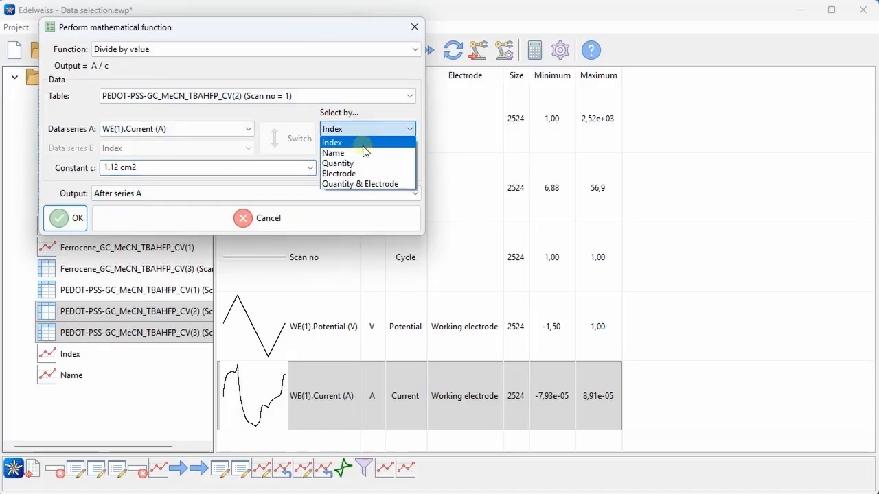
left_click(363, 163)
left_click(134, 193)
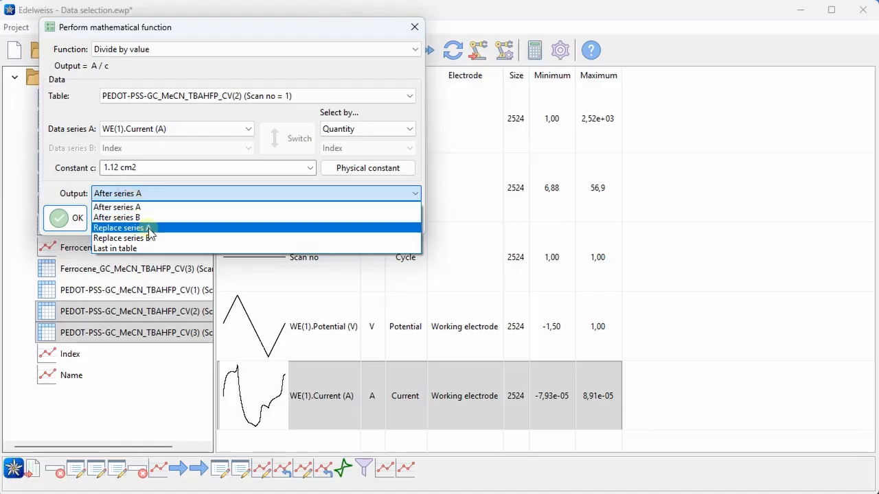
left_click(148, 228)
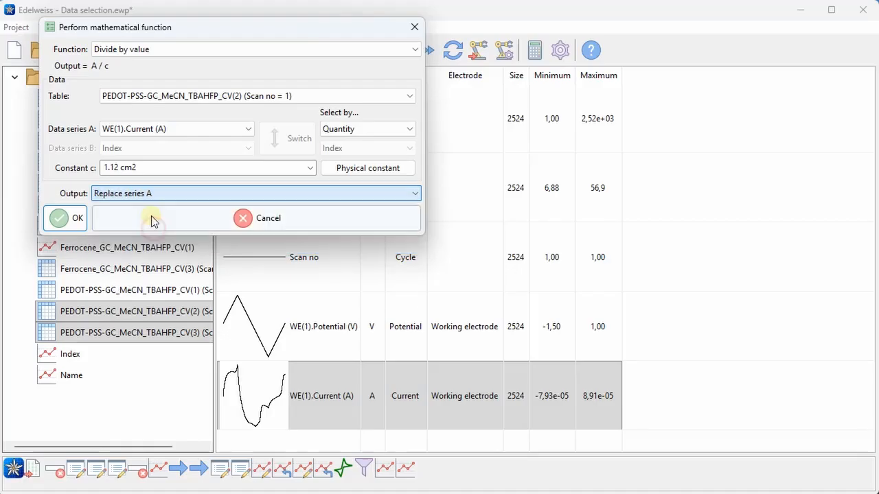
left_click(79, 218)
left_click(649, 389)
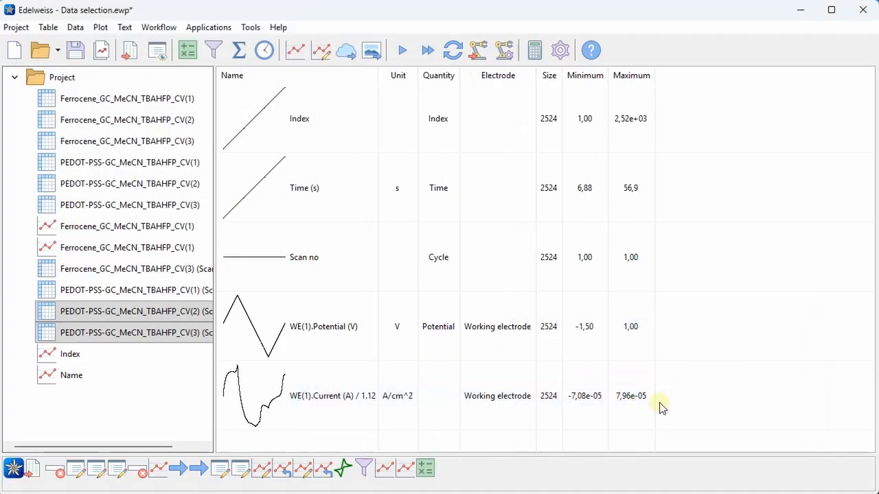
left_click(187, 313)
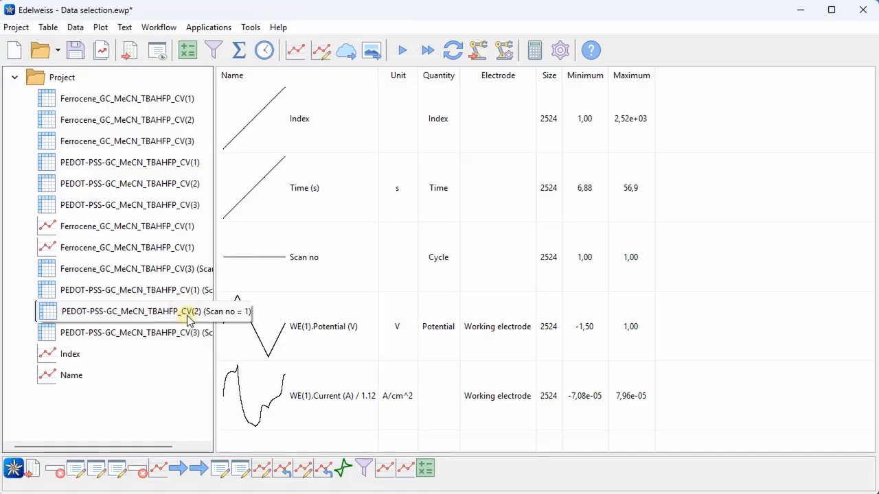
left_click(190, 333)
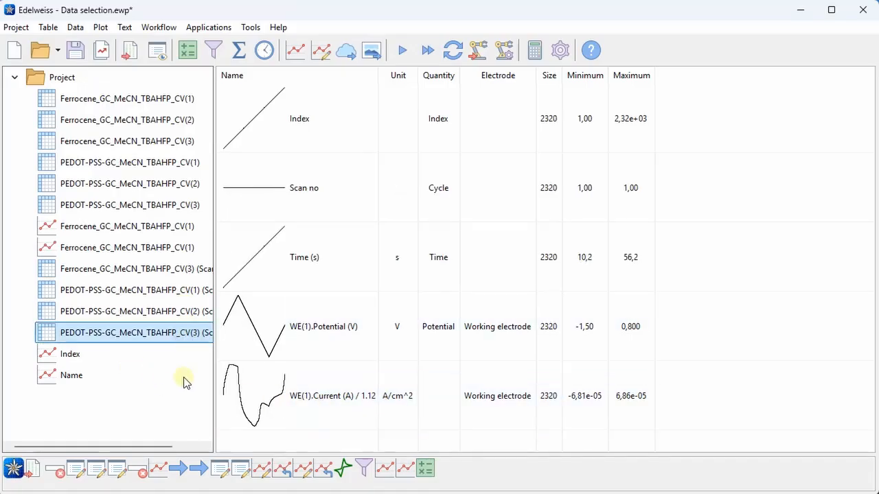
Check how the Index and Name plots respond to the divided current, and inspect the data series in the filtered PEDOT-PSS CV(3) table.
left_click(68, 355)
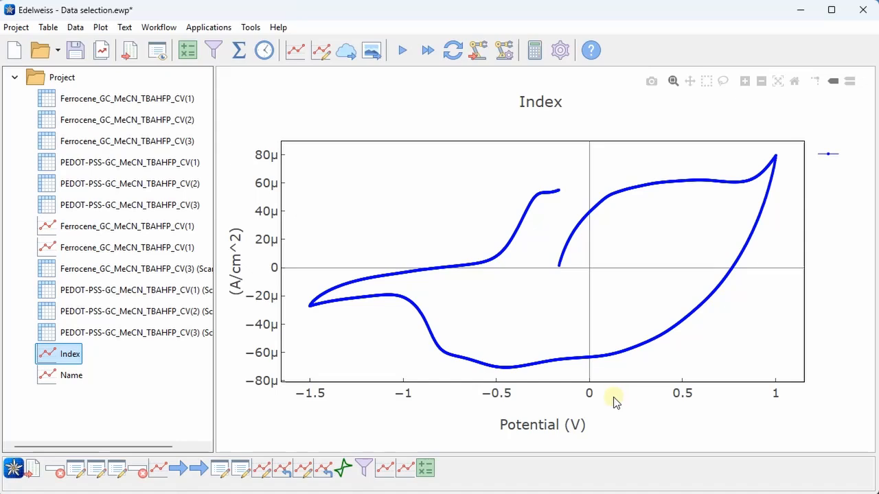
left_click(62, 381)
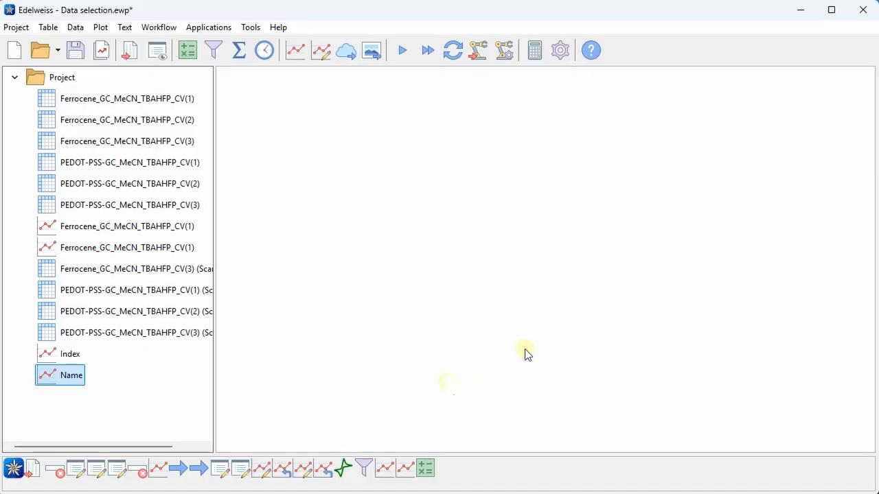
left_click(151, 341)
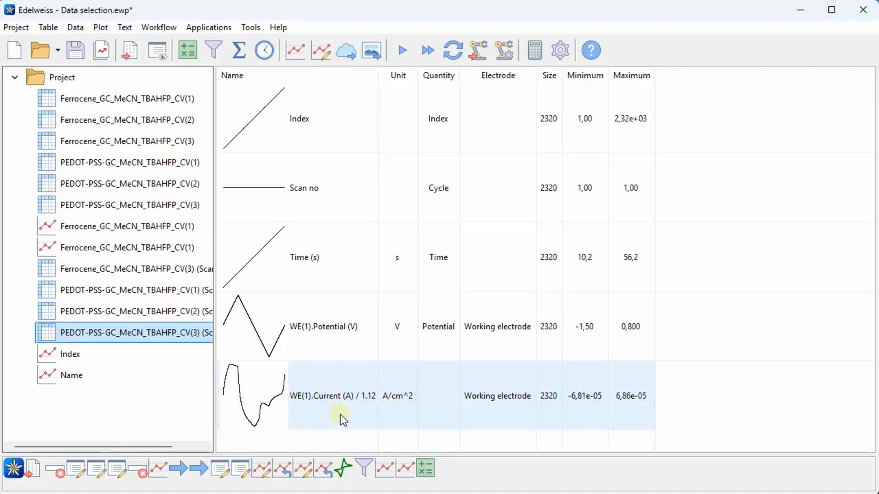
Edit the Name plot's trace to use WE(1).Current (A) / 1.12 as Y axis data and redraw the plot.
right_click(69, 378)
left_click(147, 392)
left_click(114, 132)
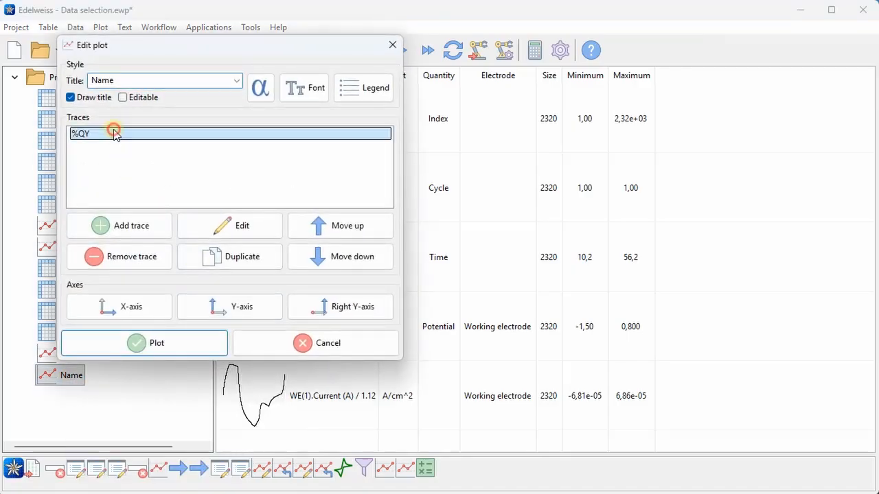
double_click(113, 133)
left_click(190, 202)
left_click(204, 258)
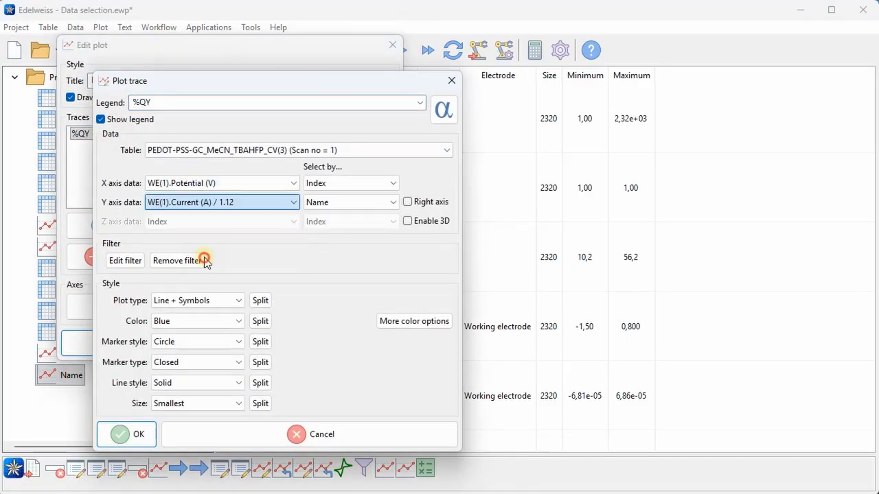
left_click(142, 429)
left_click(153, 348)
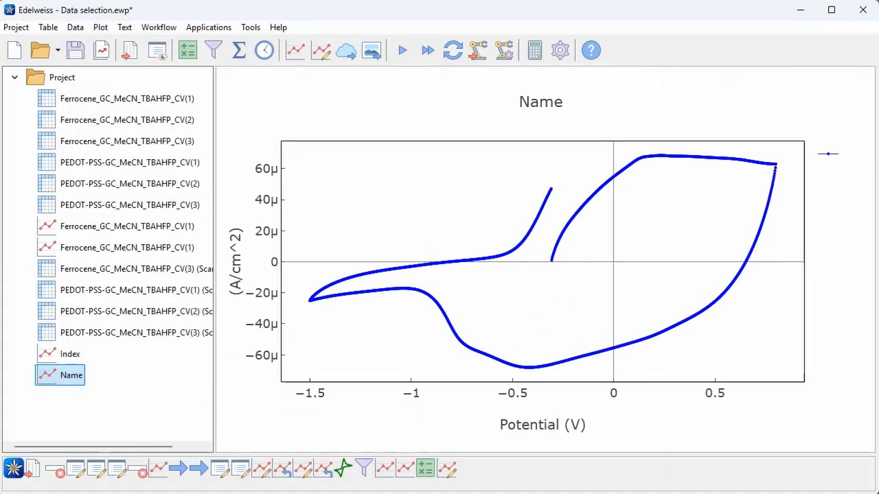
Set up a Reset data series function on Time (s) for the filtered PEDOT-PSS CV(2) and CV(3) tables.
left_click(173, 314)
left_click(176, 333, "ctrl")
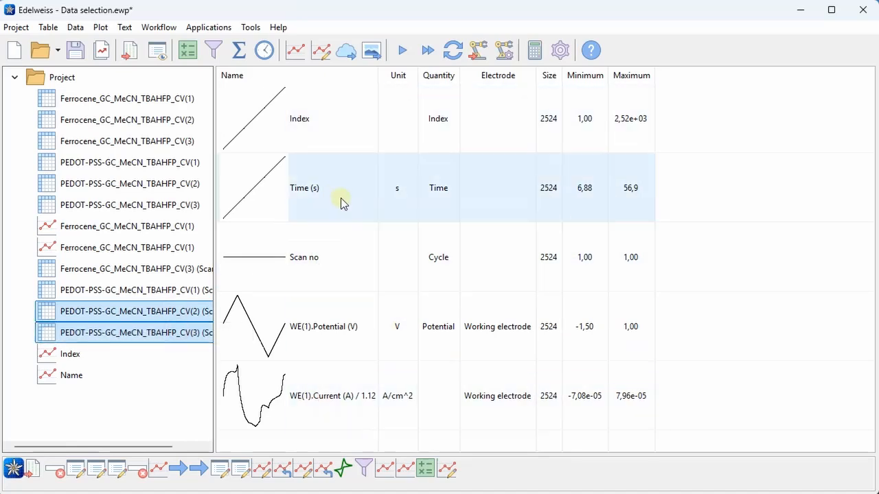
left_click(317, 191)
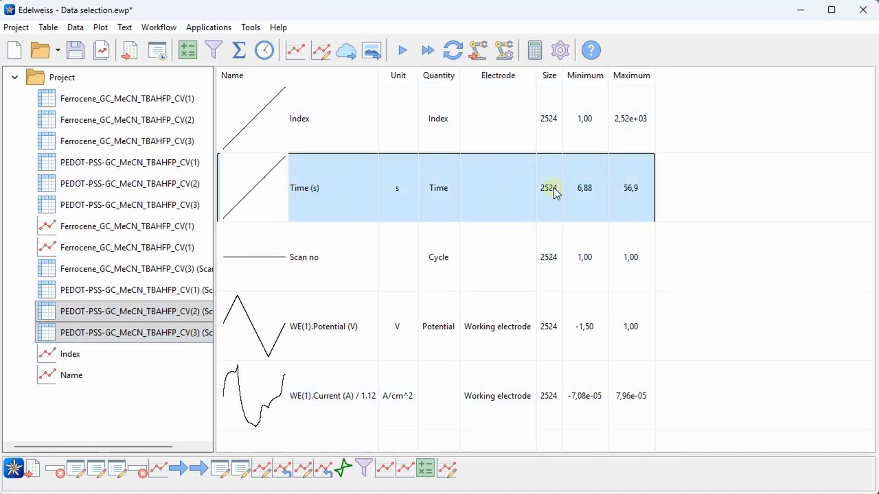
left_click(187, 50)
left_click(233, 139)
scroll(339, 254, "down", 15)
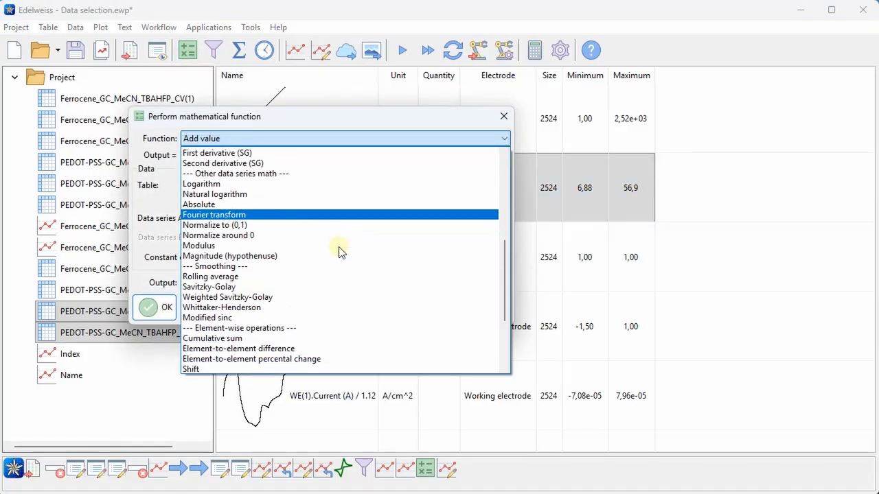
left_click(261, 265)
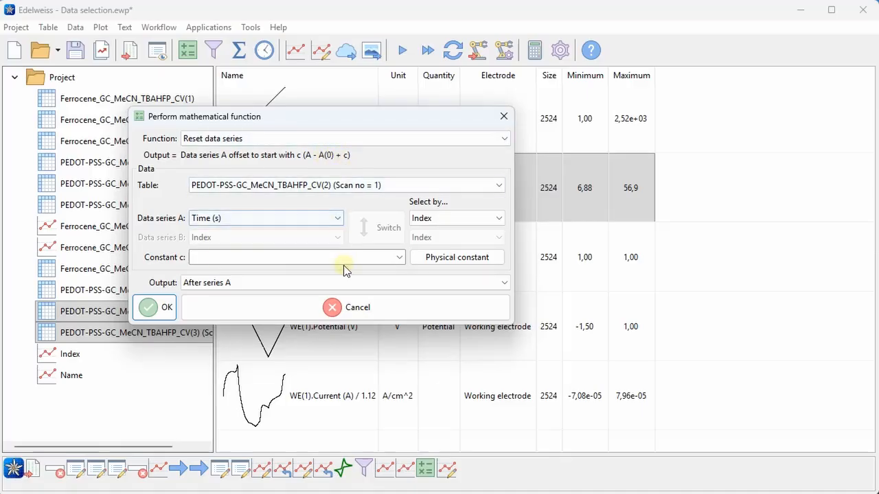
Select series A by Quantity, leave constant c empty and the output After series A, and apply the reset to both tables.
left_click(211, 258)
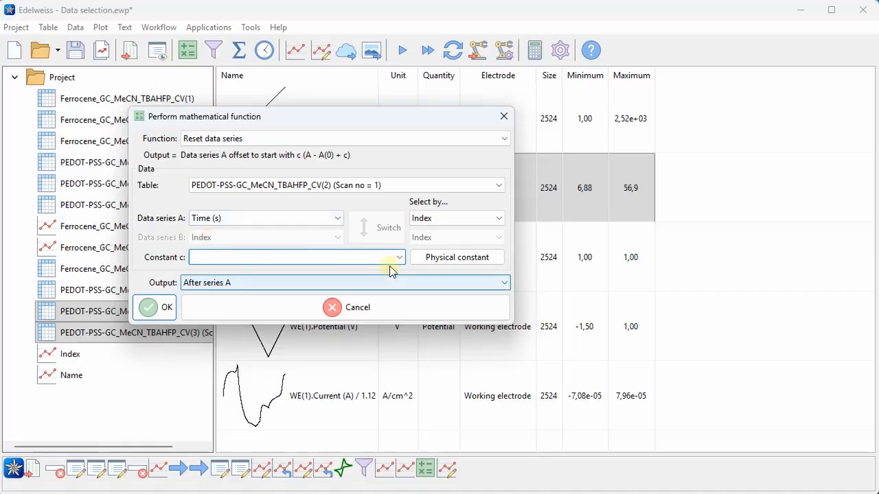
left_click(453, 220)
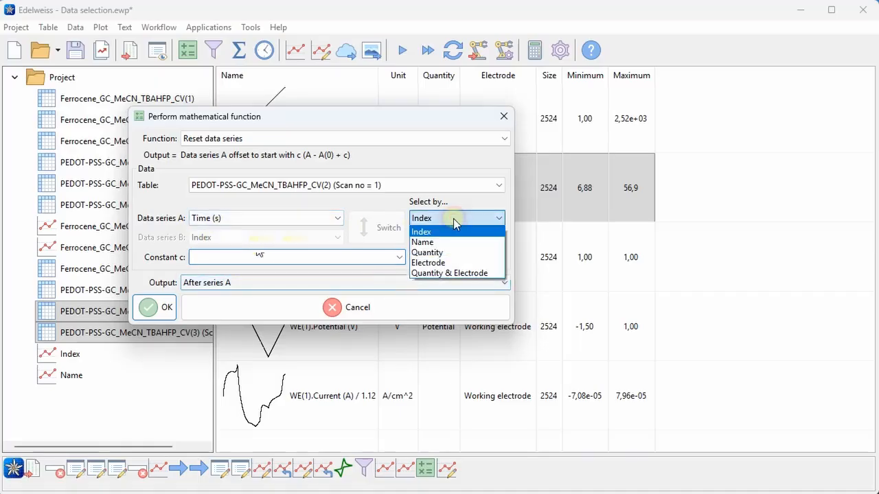
left_click(441, 252)
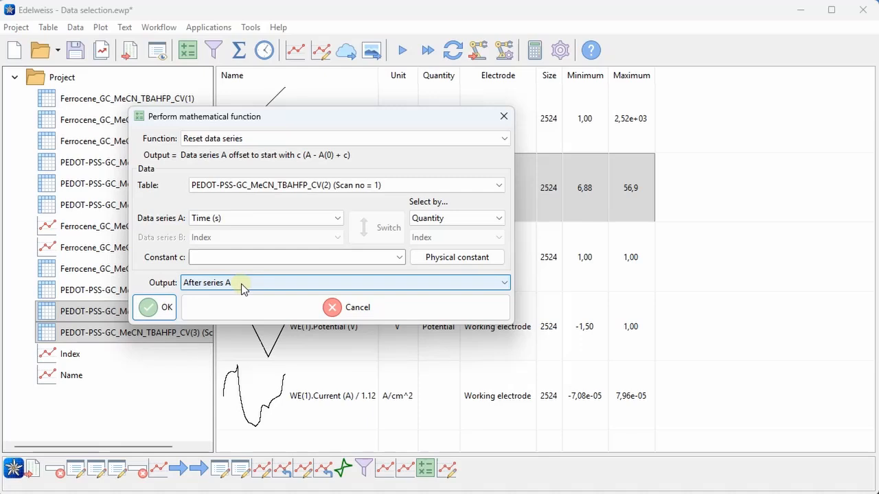
left_click(166, 308)
left_click(652, 395)
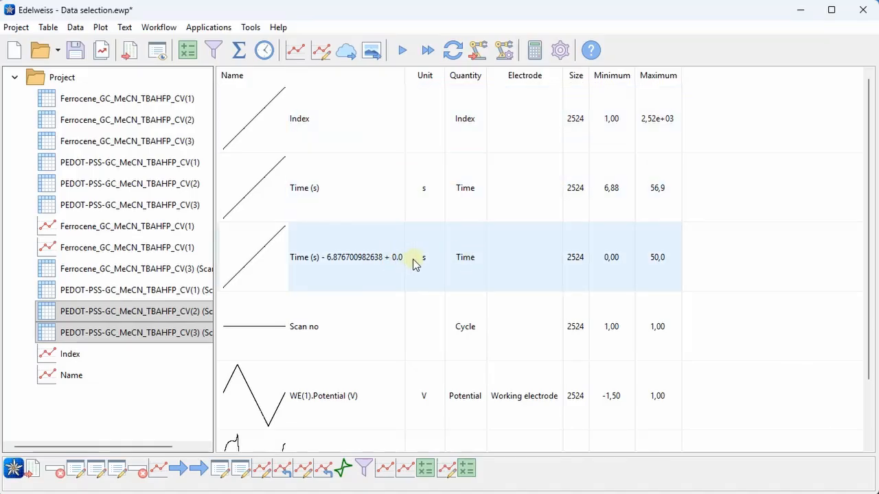
Examine the filtered CV(3) table, the Name and Index plots, and the order of the data series in the filtered CV(2) table.
left_click(193, 334)
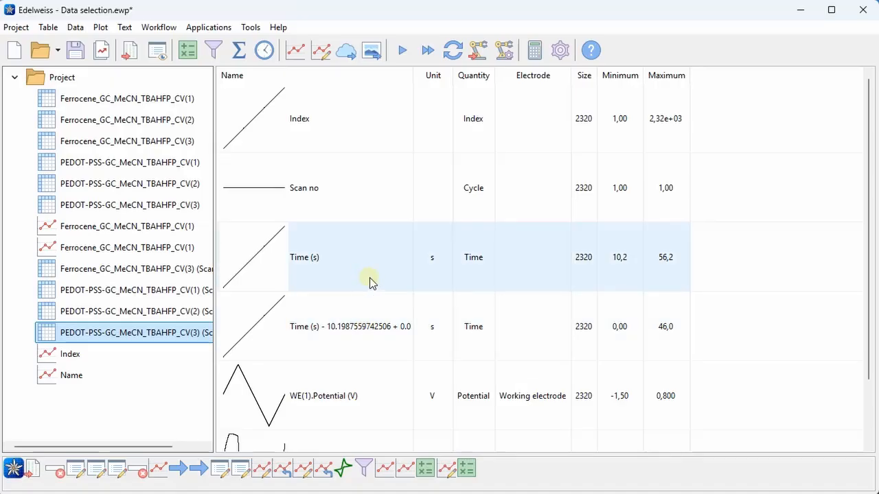
left_click(72, 377)
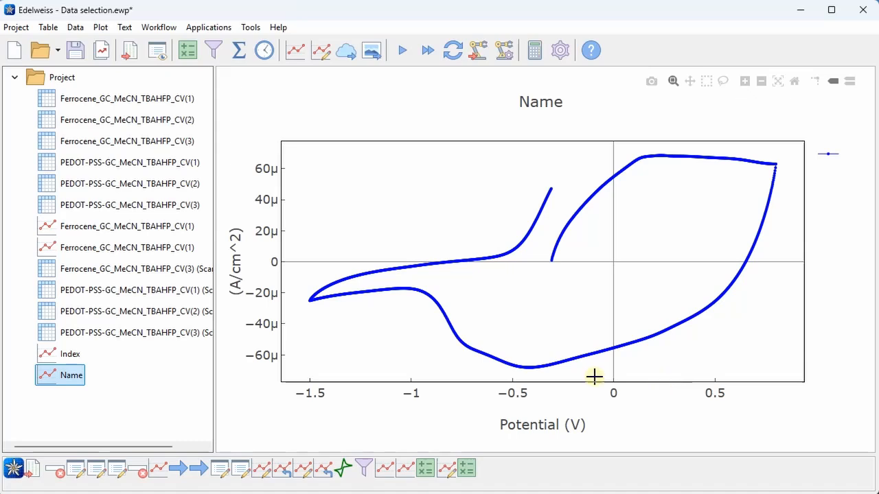
left_click(78, 360)
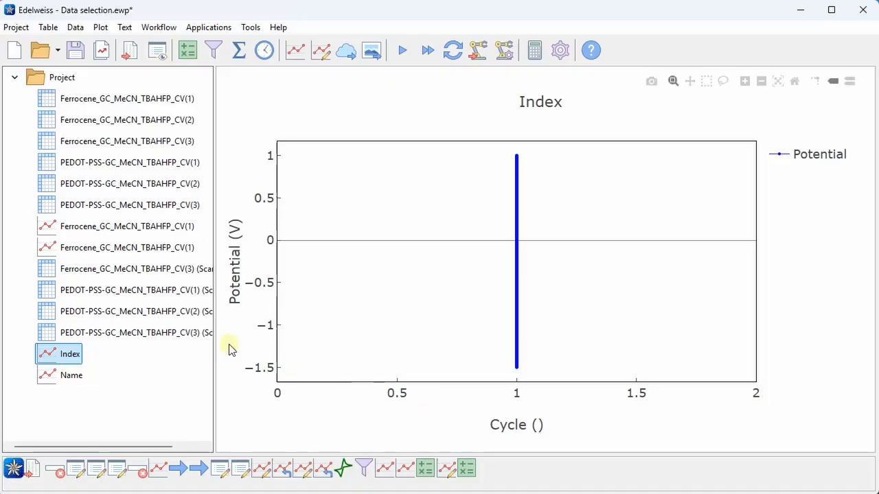
left_click(185, 321)
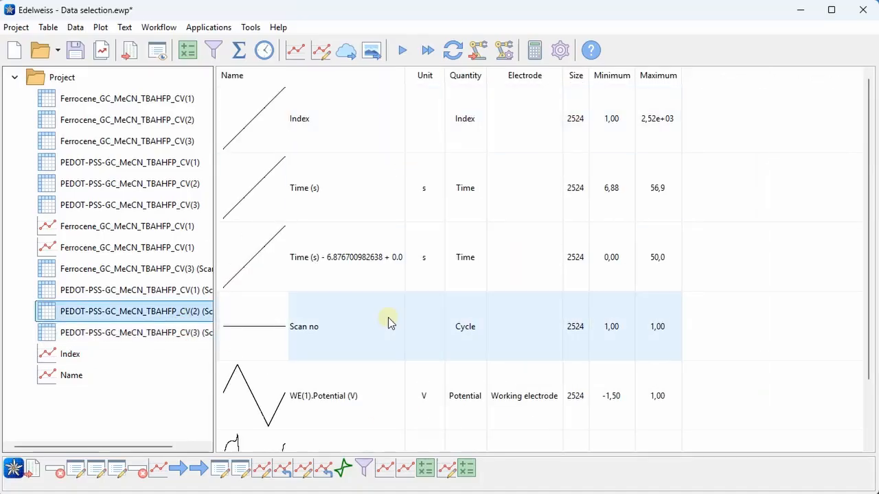
left_click(387, 318)
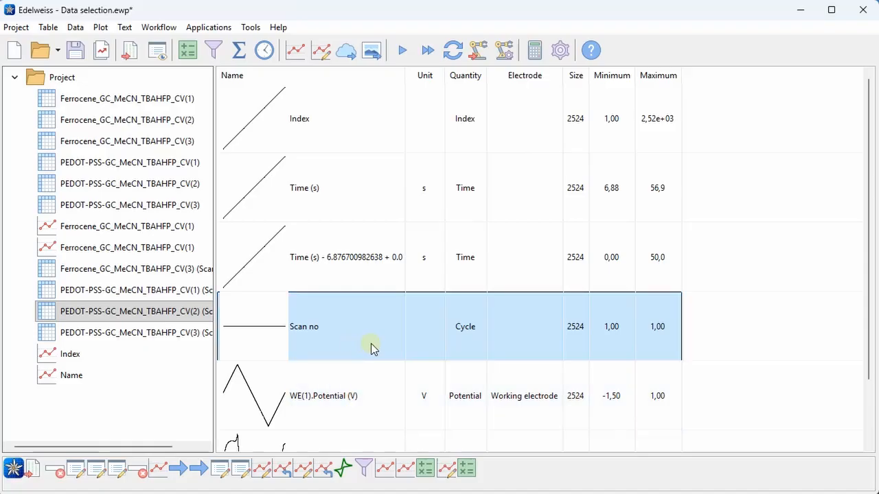
scroll(371, 349, "down", 1)
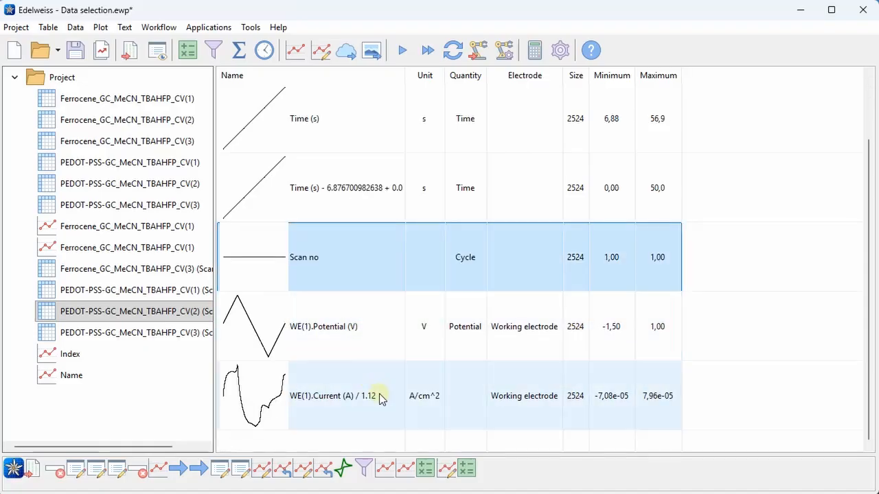